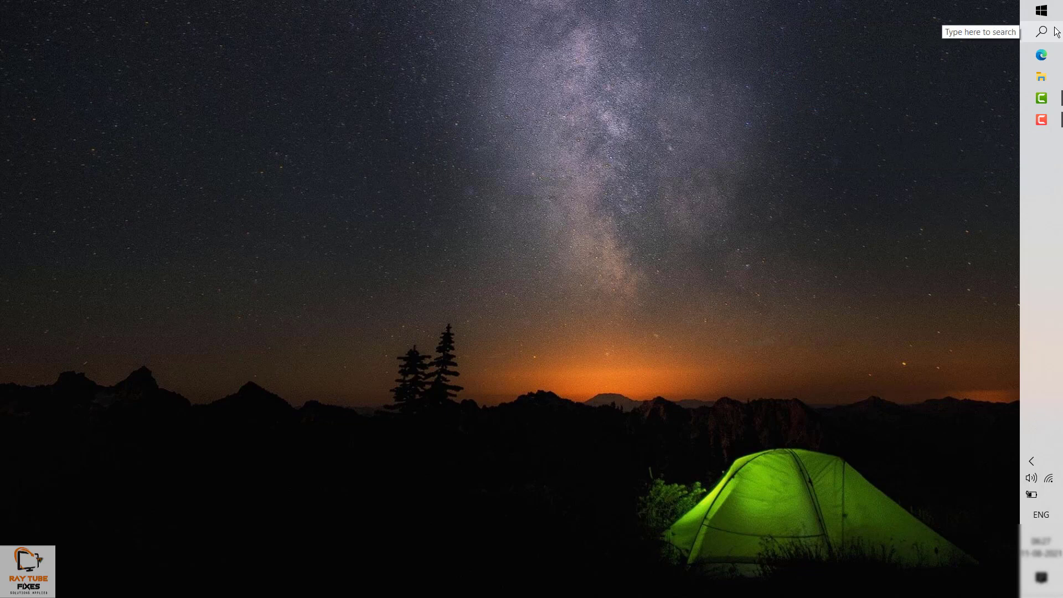
Start OneNote in safe mode from the Run dialog with the command "onenote /safe".
left_click(1042, 31)
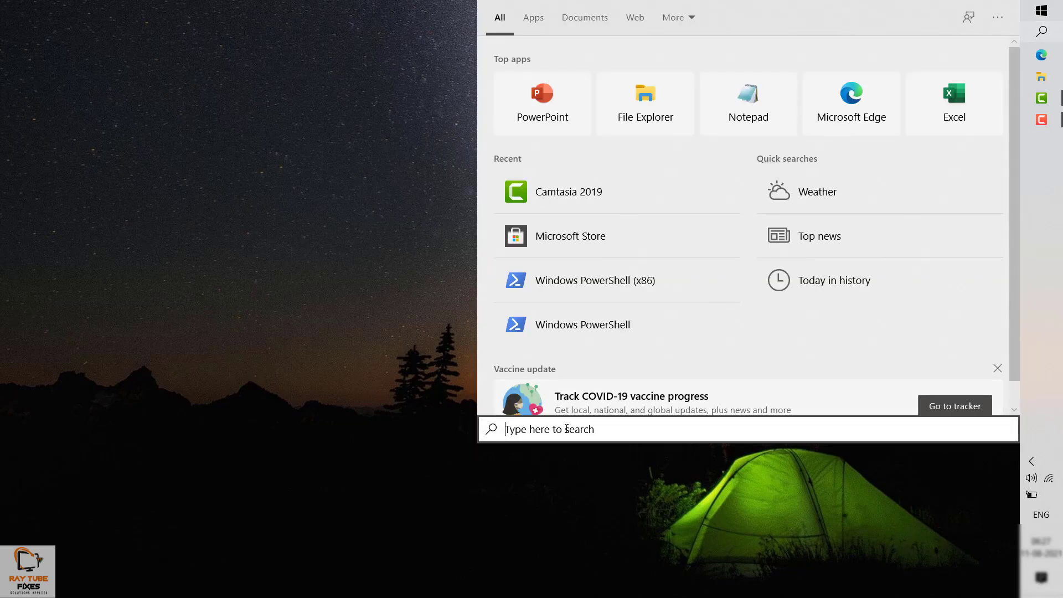
type("rub")
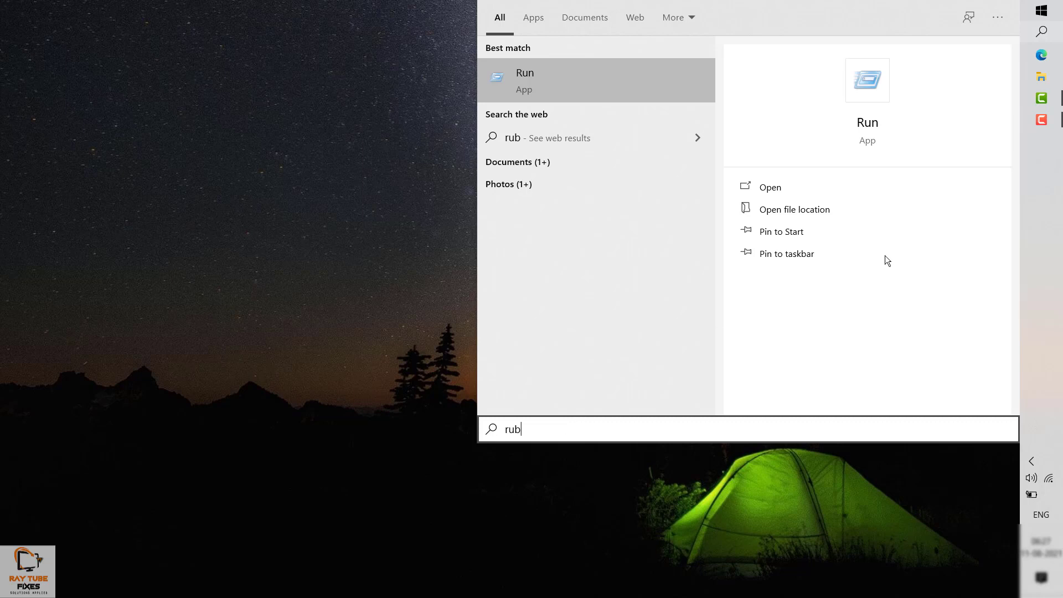
left_click(875, 132)
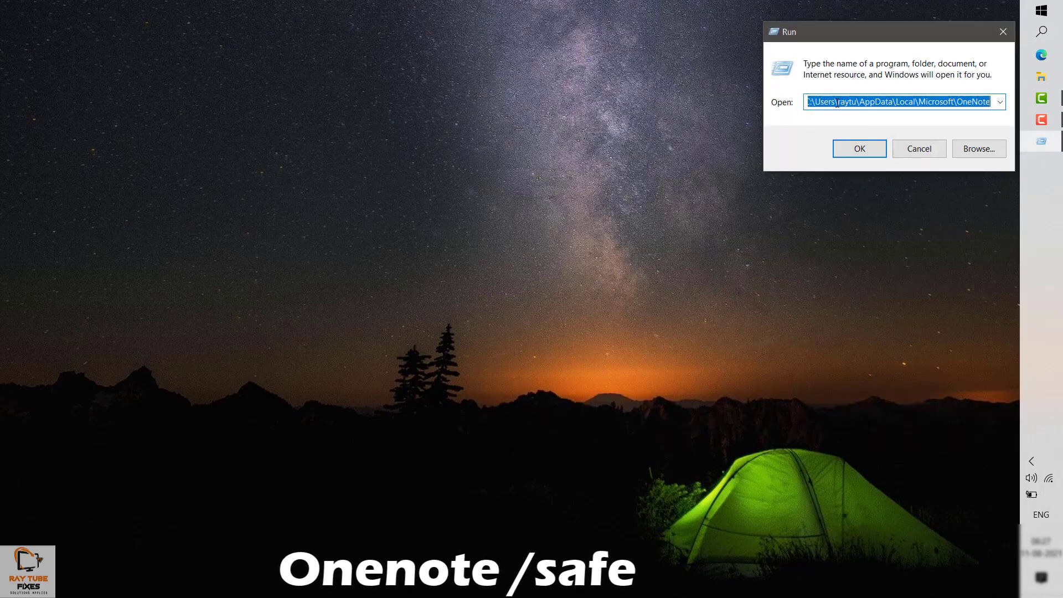
type("one")
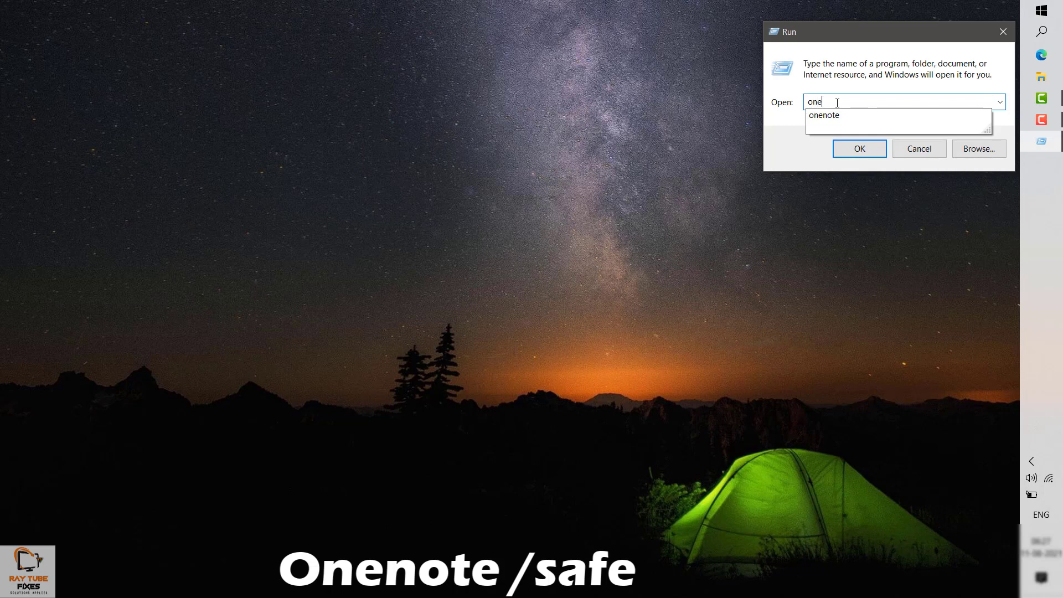
key("Down")
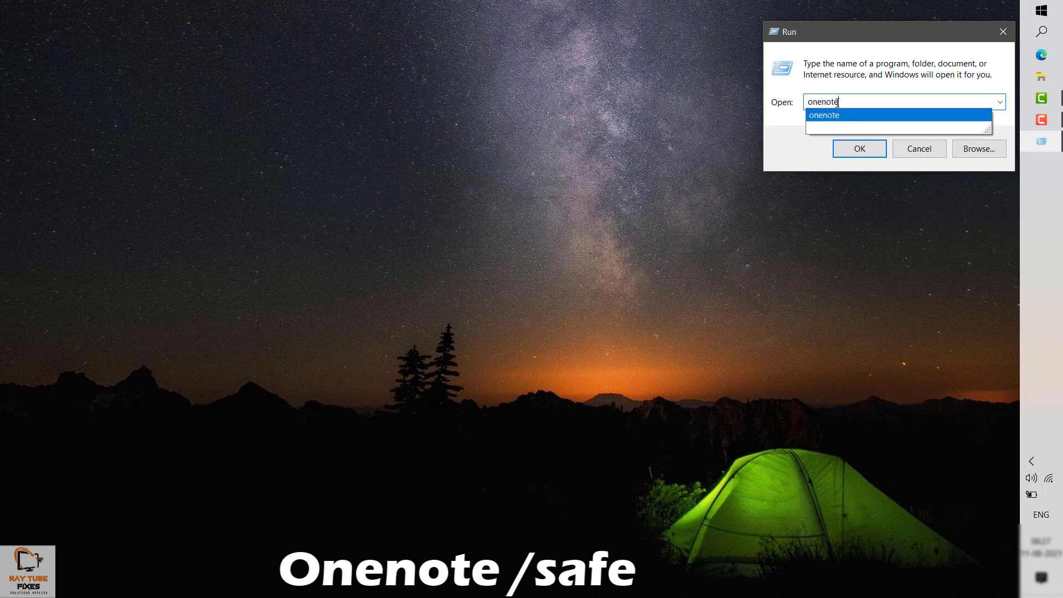
key("Escape")
type("/")
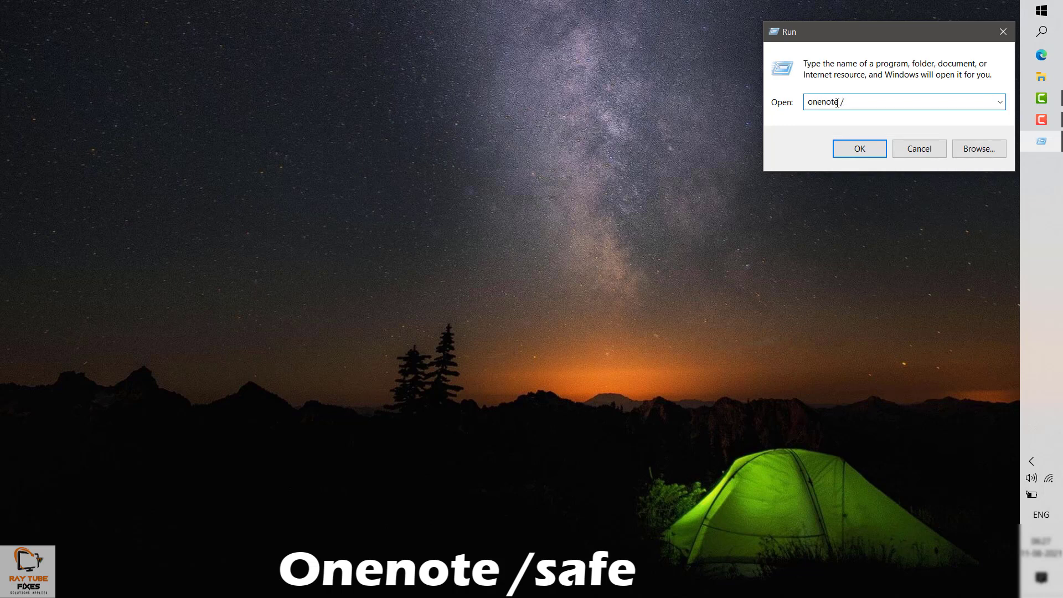
type("safe")
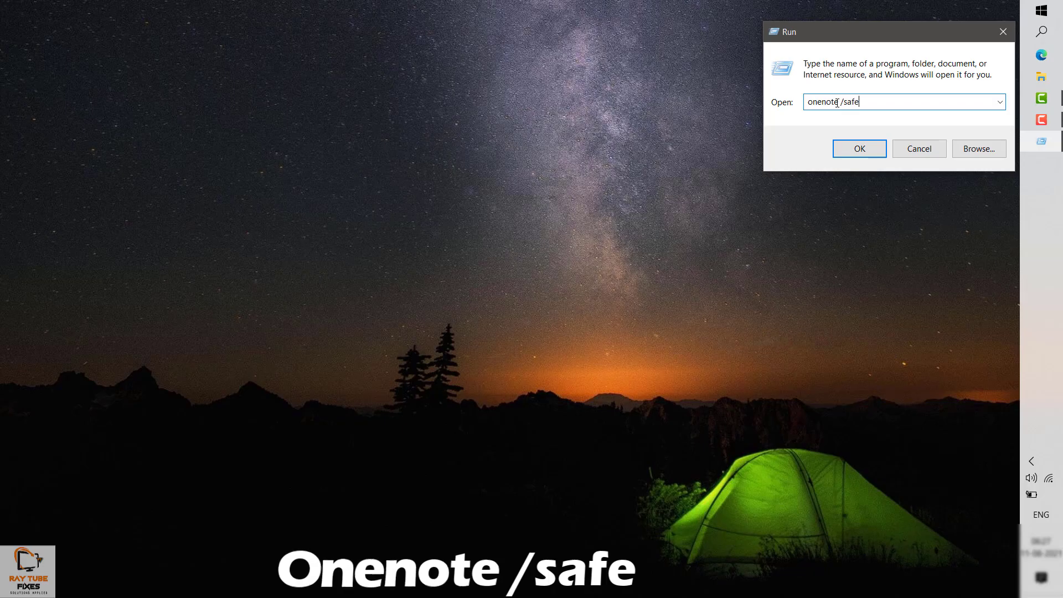
key("Return")
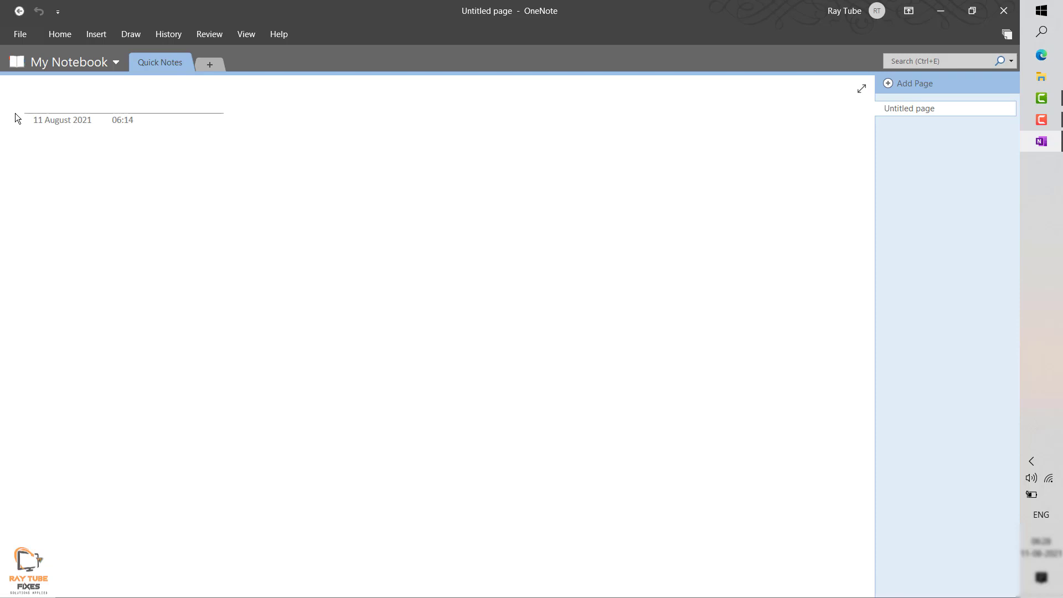
Review the available COM Add-ins through the OneNote add-in options and close the list.
left_click(26, 30)
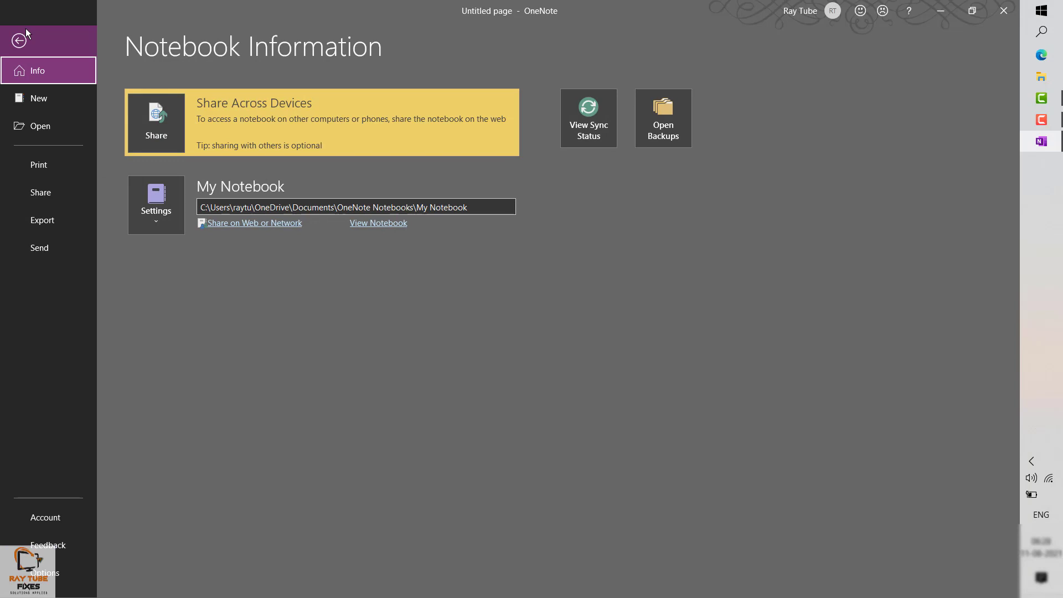
left_click(34, 578)
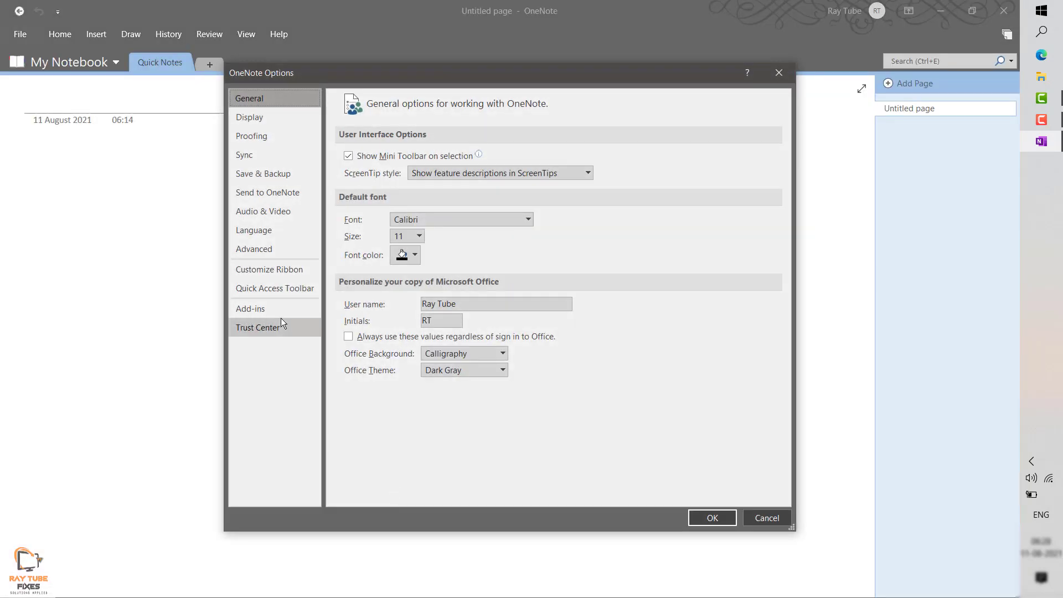
left_click(270, 306)
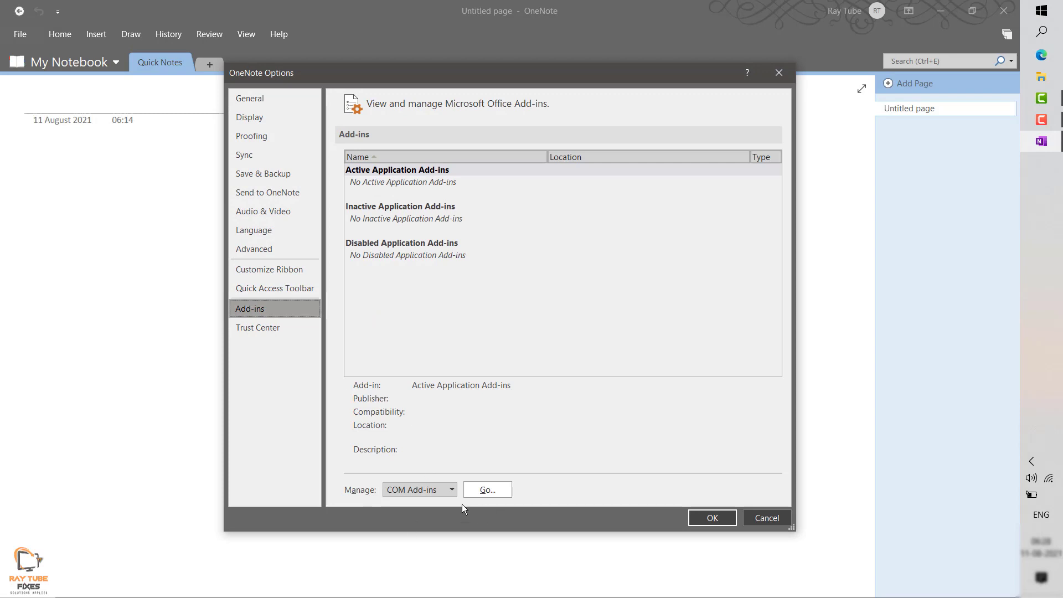
left_click(453, 490)
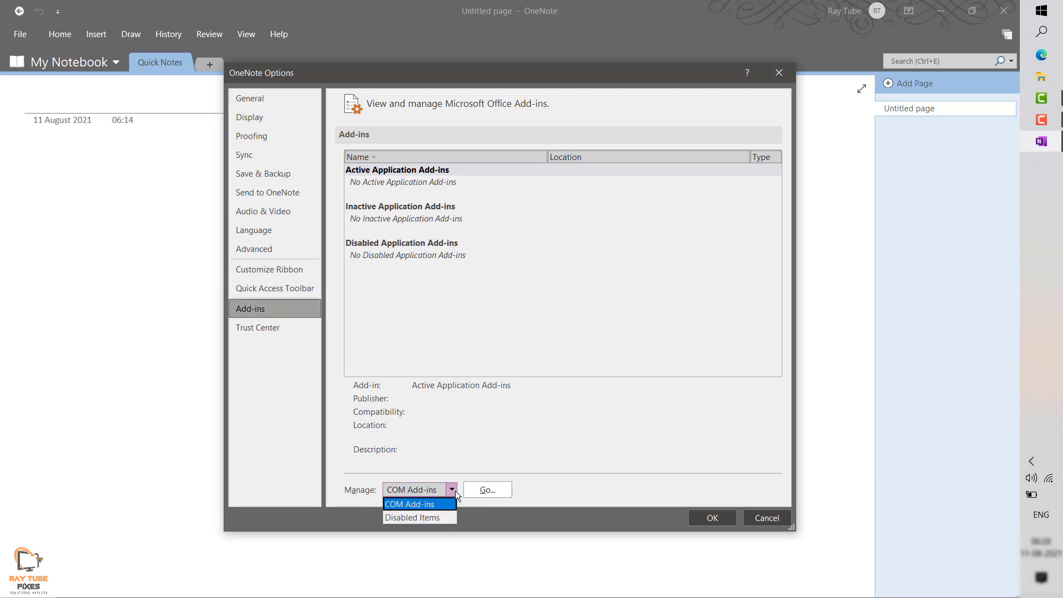
left_click(427, 505)
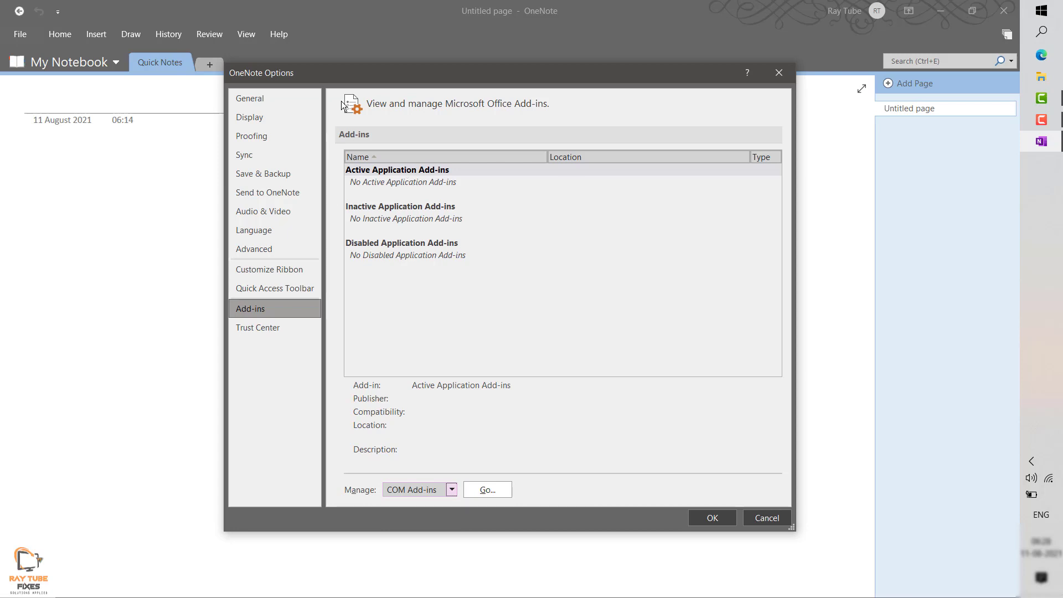
left_click(491, 489)
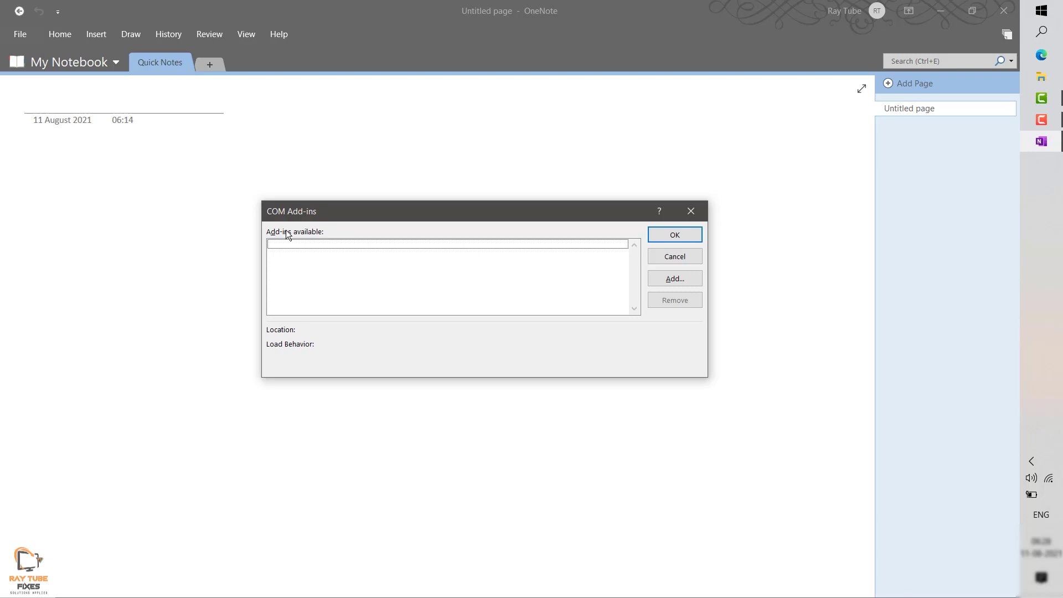
left_click(667, 241)
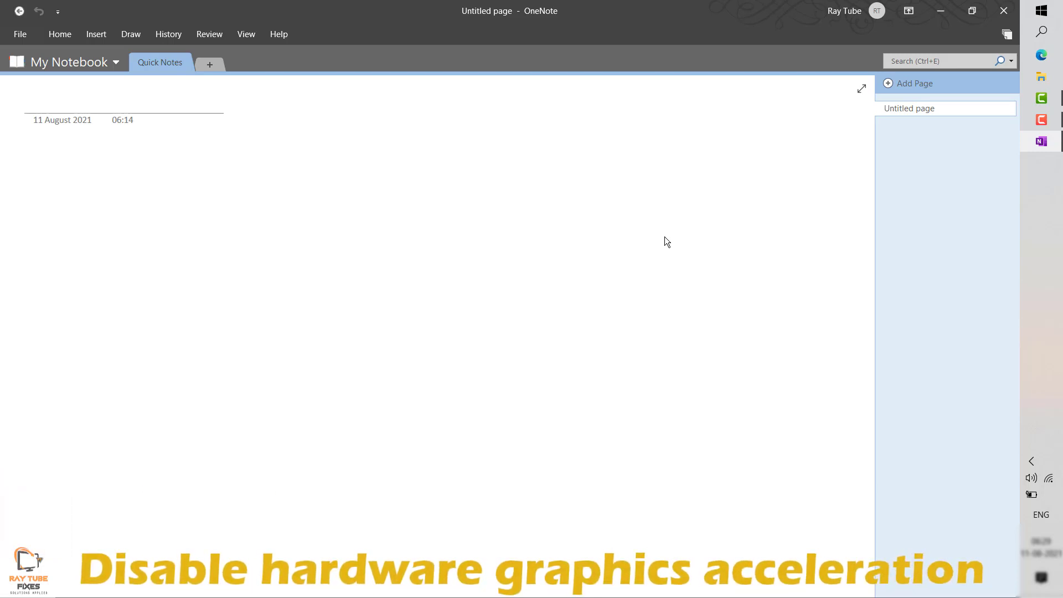
Enable "Disable hardware graphics acceleration" in OneNote's advanced options and apply the change.
left_click(11, 40)
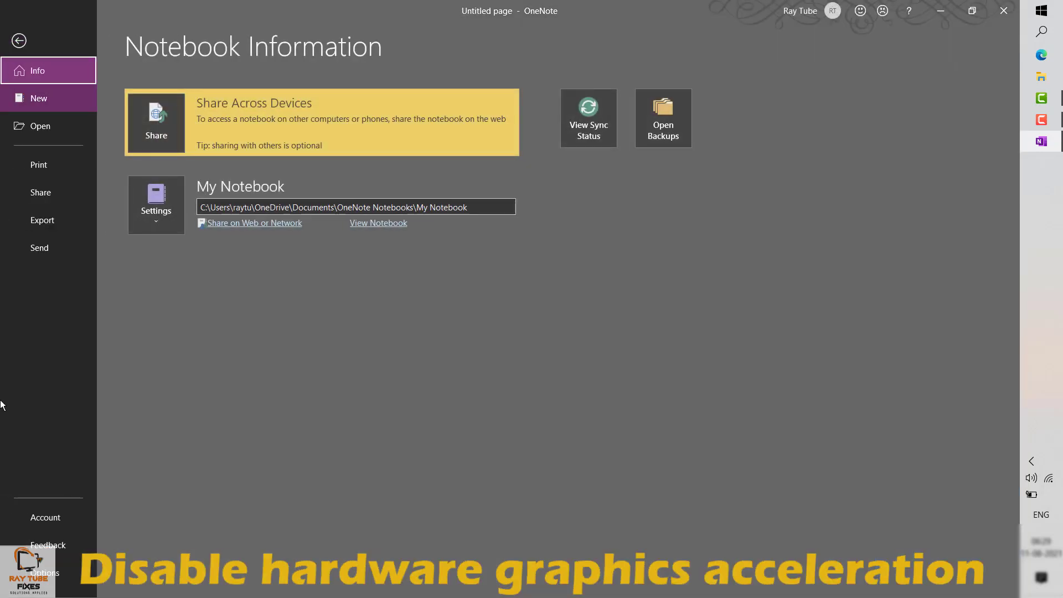
left_click(50, 576)
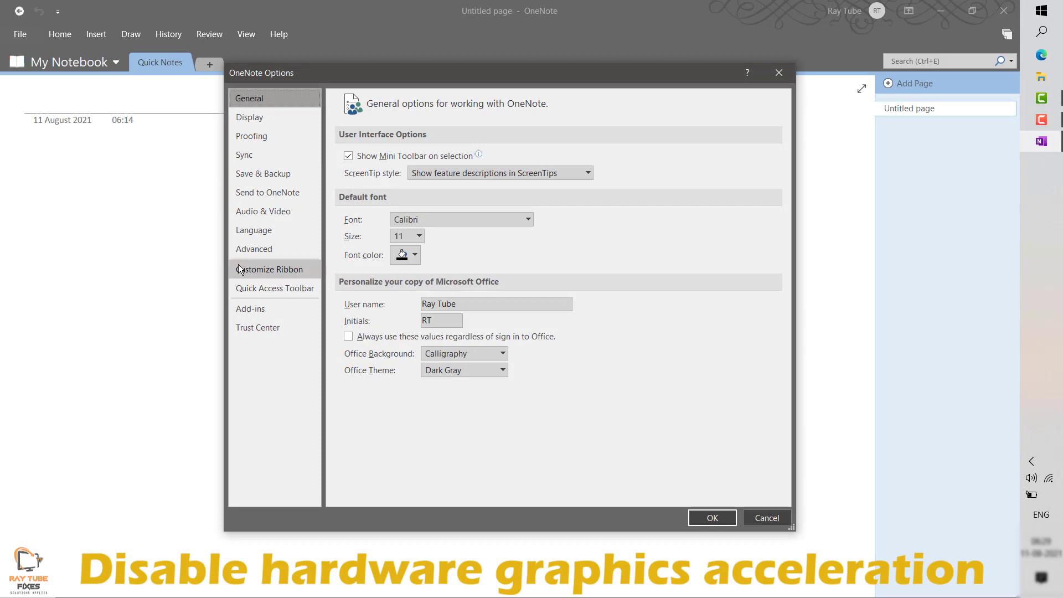
left_click(269, 244)
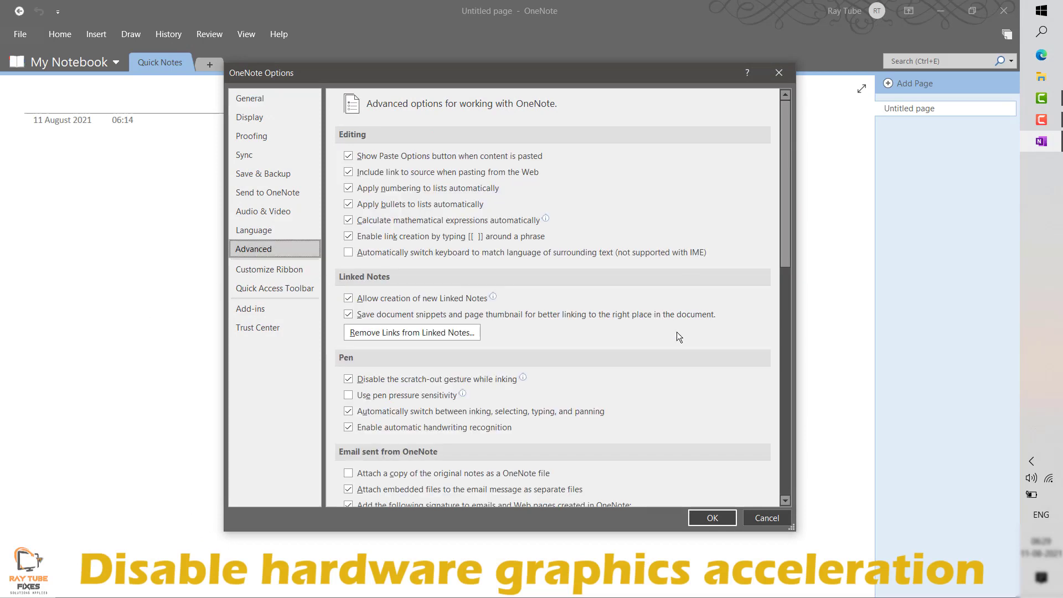
scroll(708, 351, "down", 5)
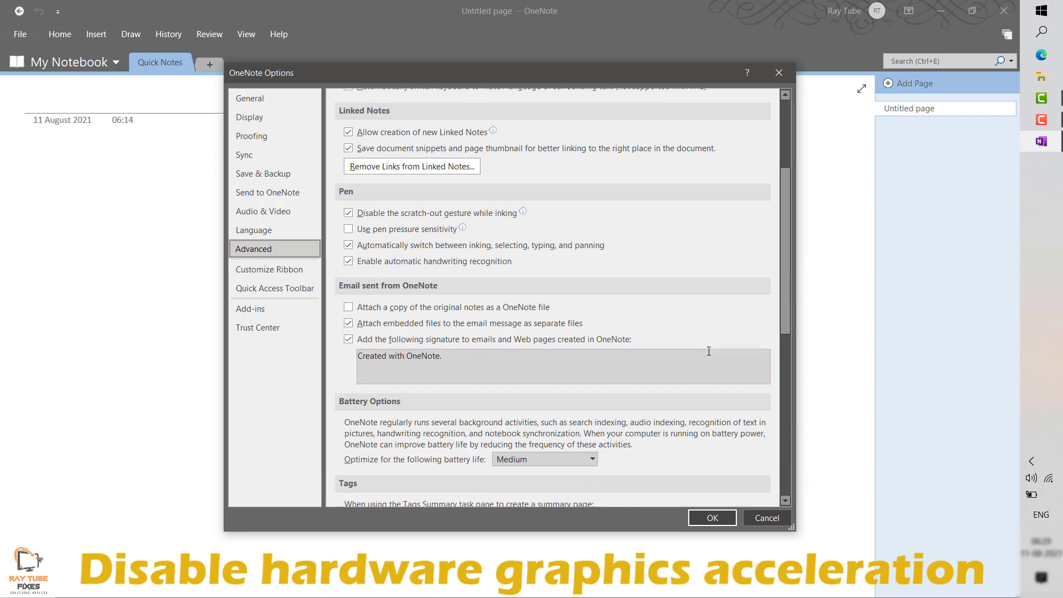
left_click_drag(782, 329, 763, 499)
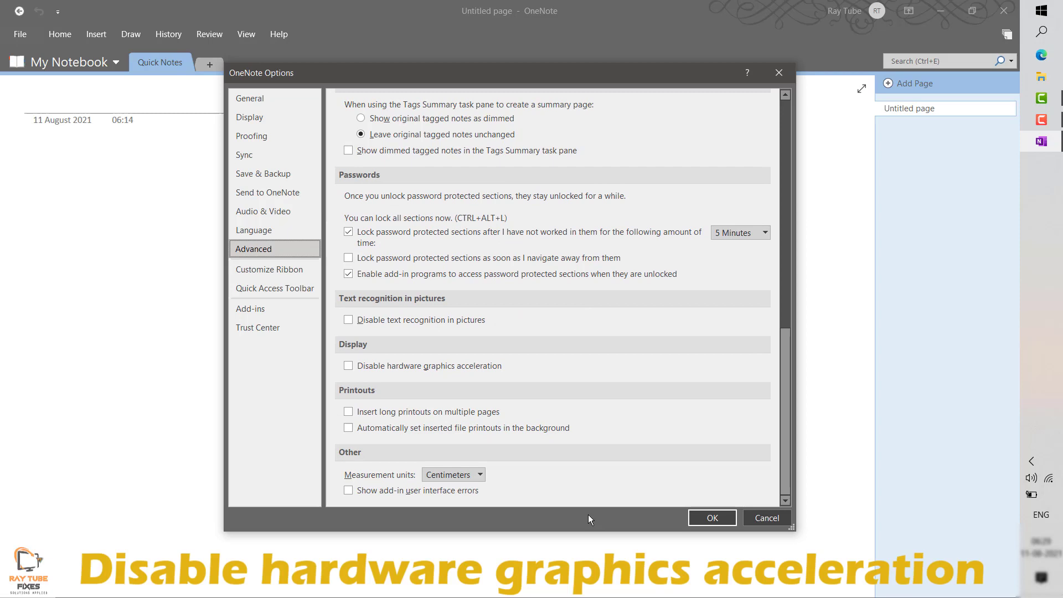
left_click(349, 366)
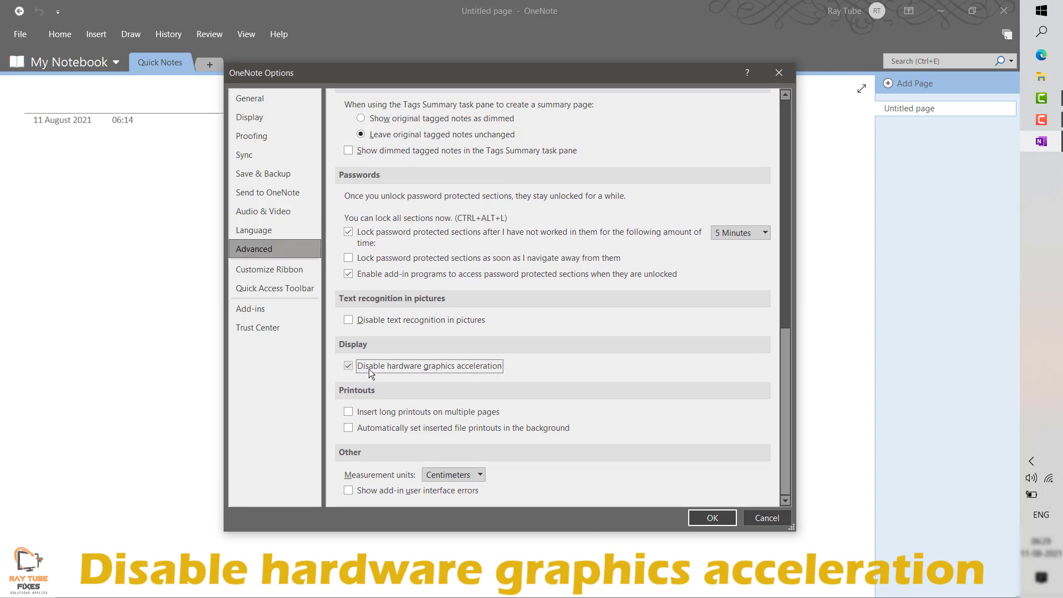
left_click(713, 519)
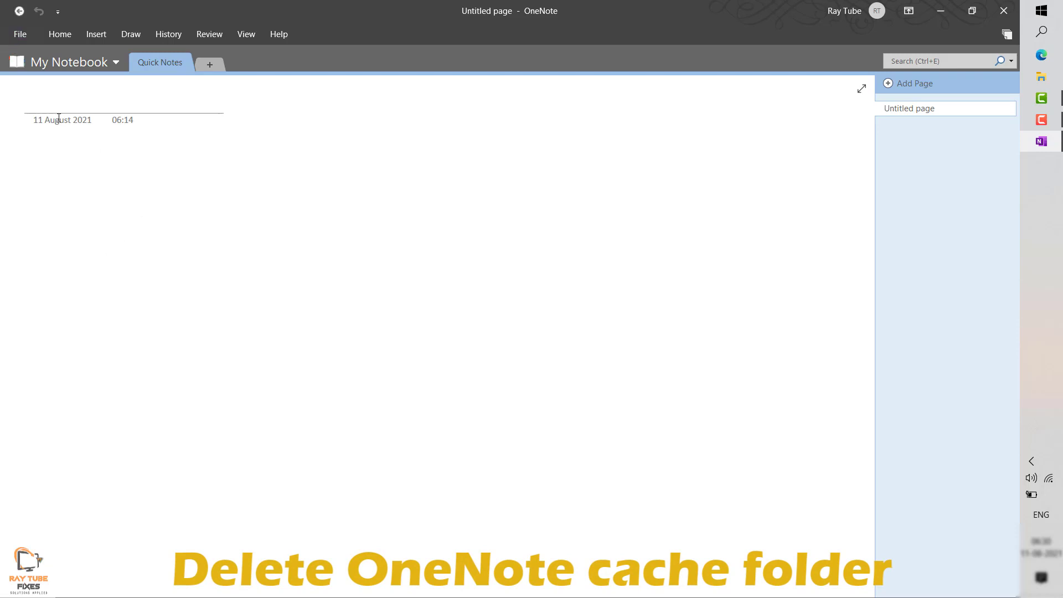
Back up the changed notebook files immediately from OneNote's Save & Backup options.
left_click(24, 31)
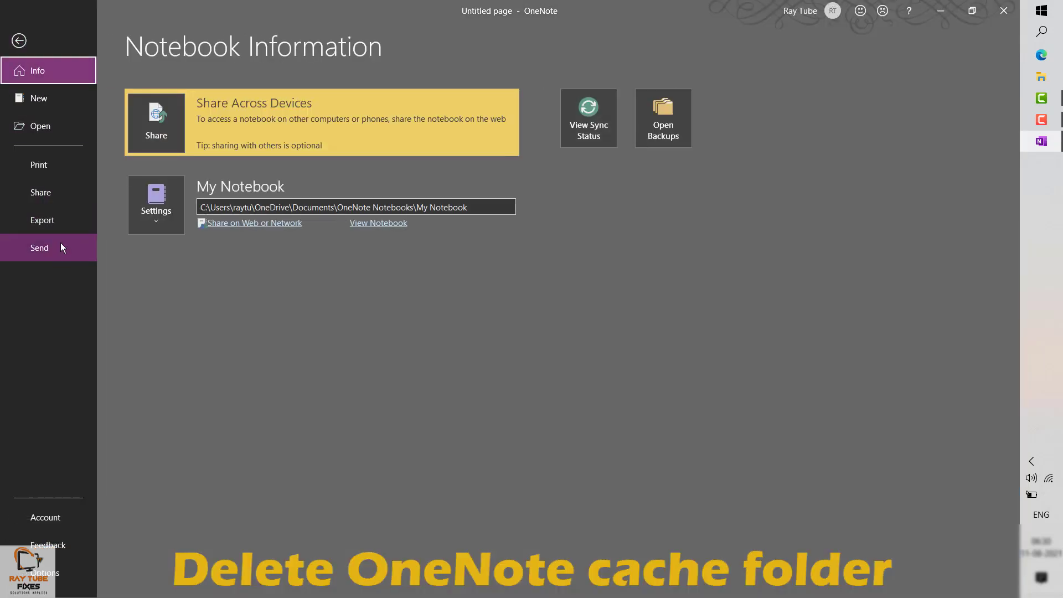
left_click(43, 573)
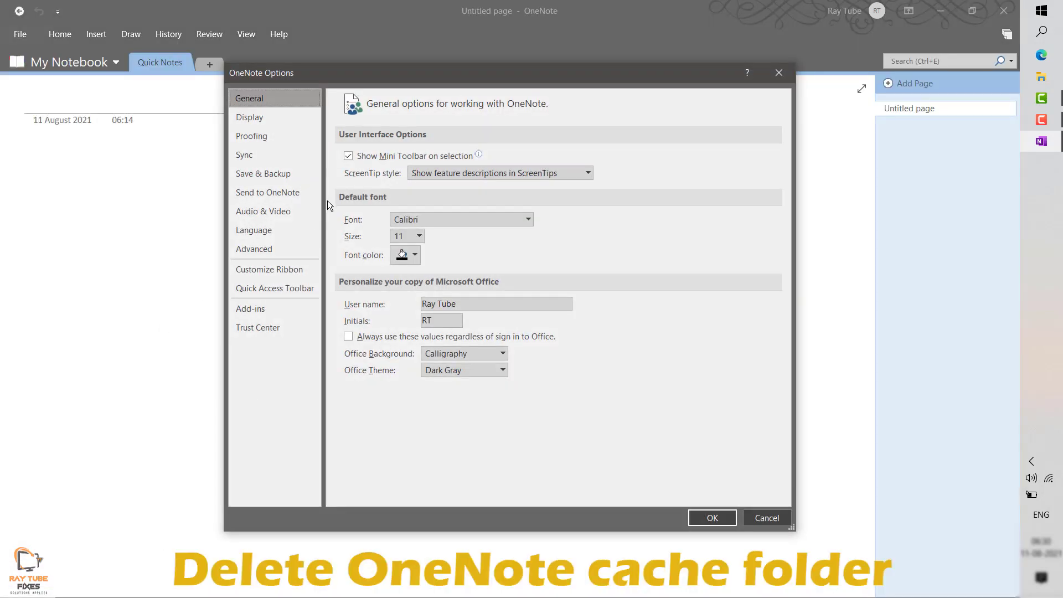
left_click(282, 173)
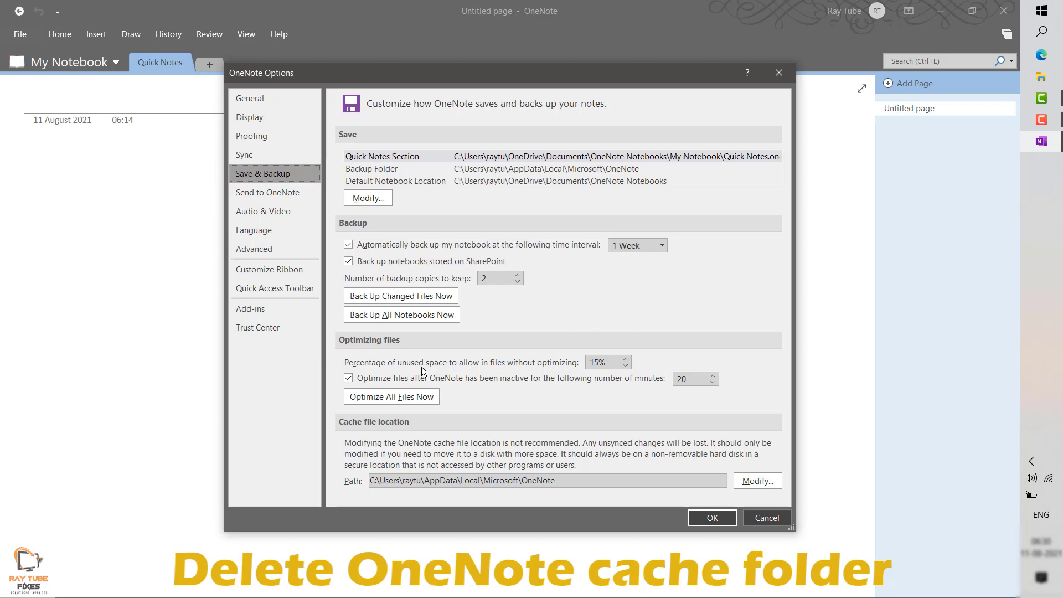
left_click(405, 300)
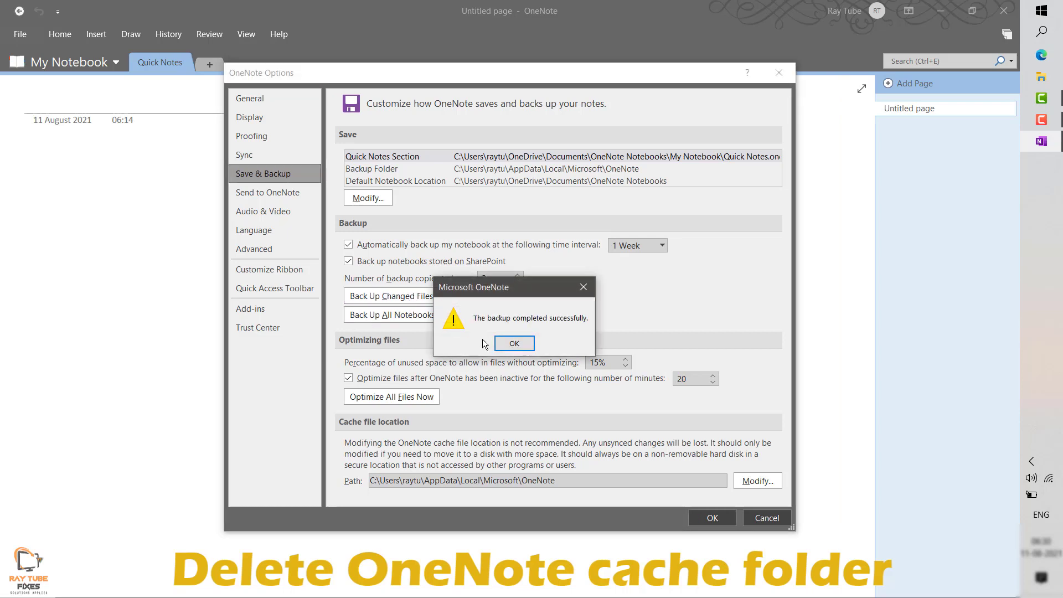
left_click(514, 345)
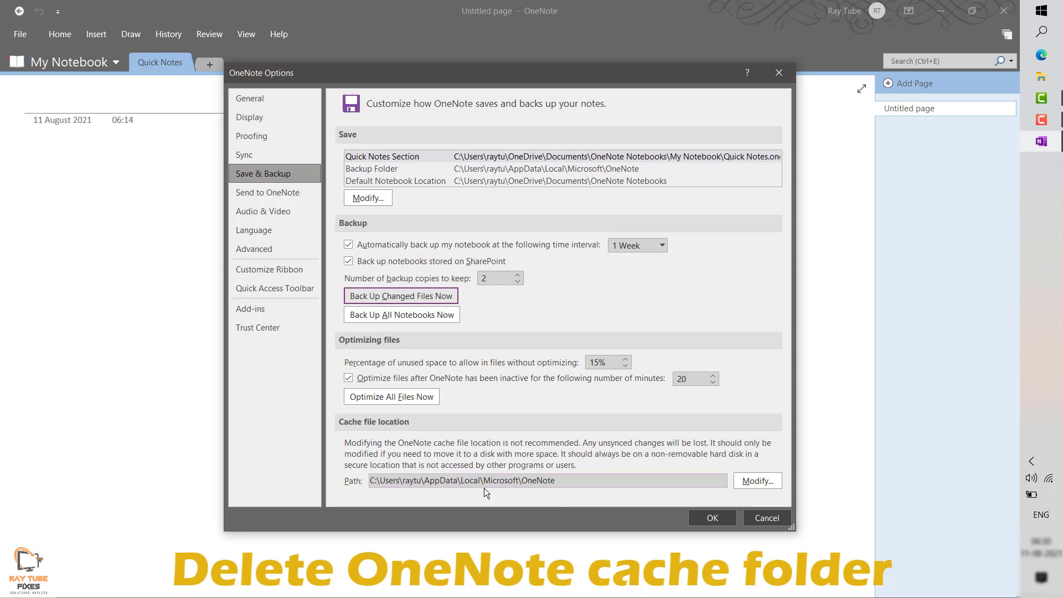
Copy the cache file location path from the Save & Backup options and open that folder through the Run dialog.
left_click(609, 480)
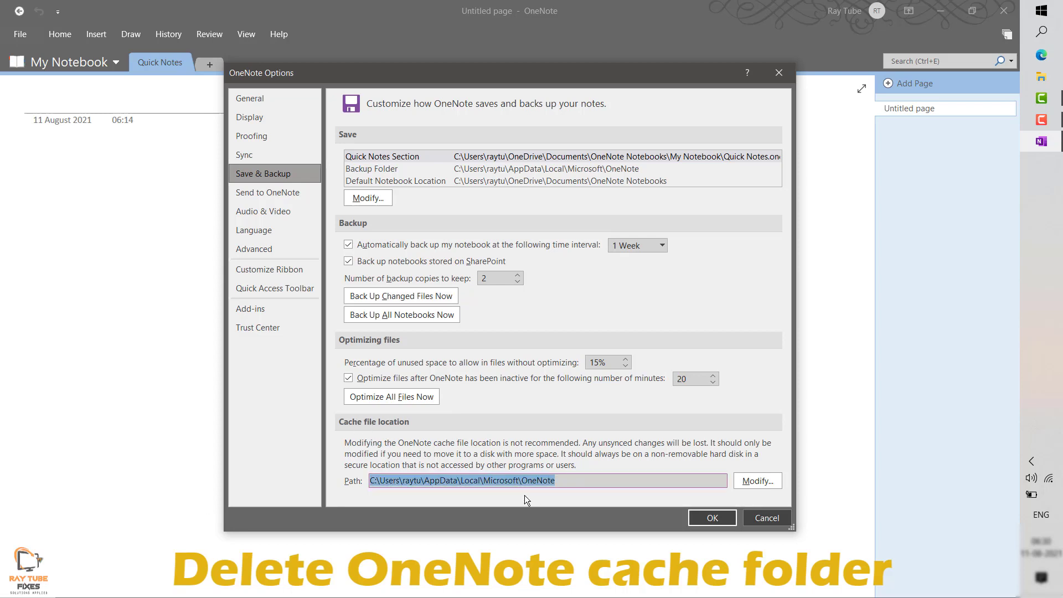
left_click_drag(562, 480, 95, 516)
key("ctrl+c")
key("super+r")
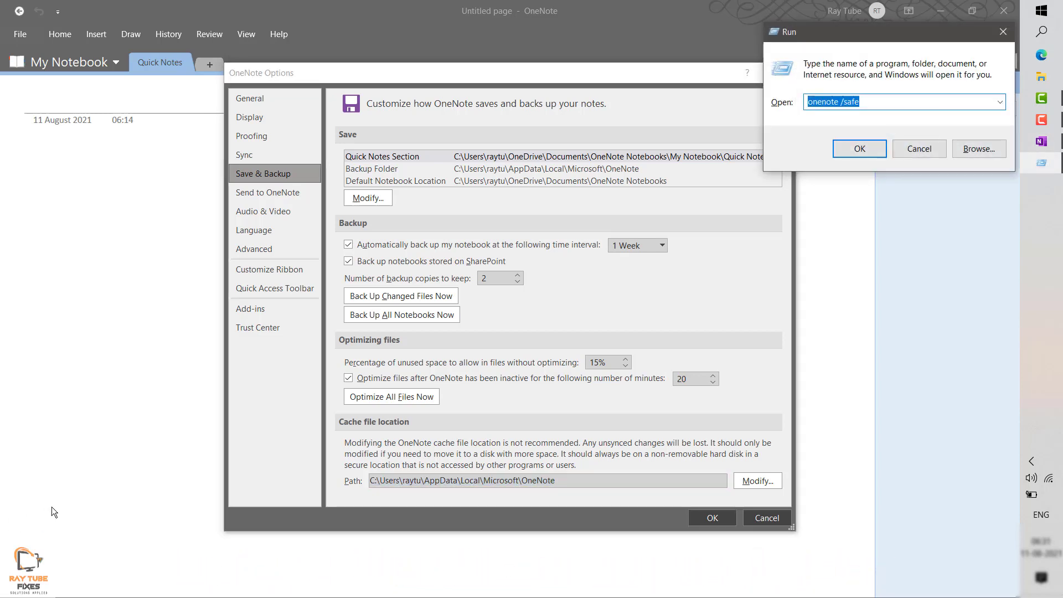
key("ctrl+v")
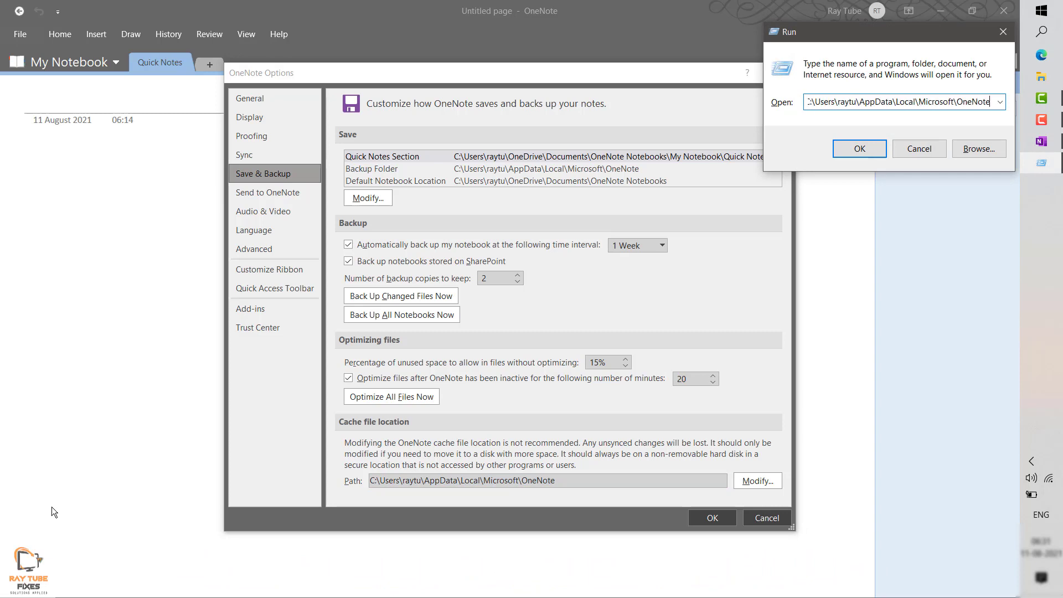
key("Return")
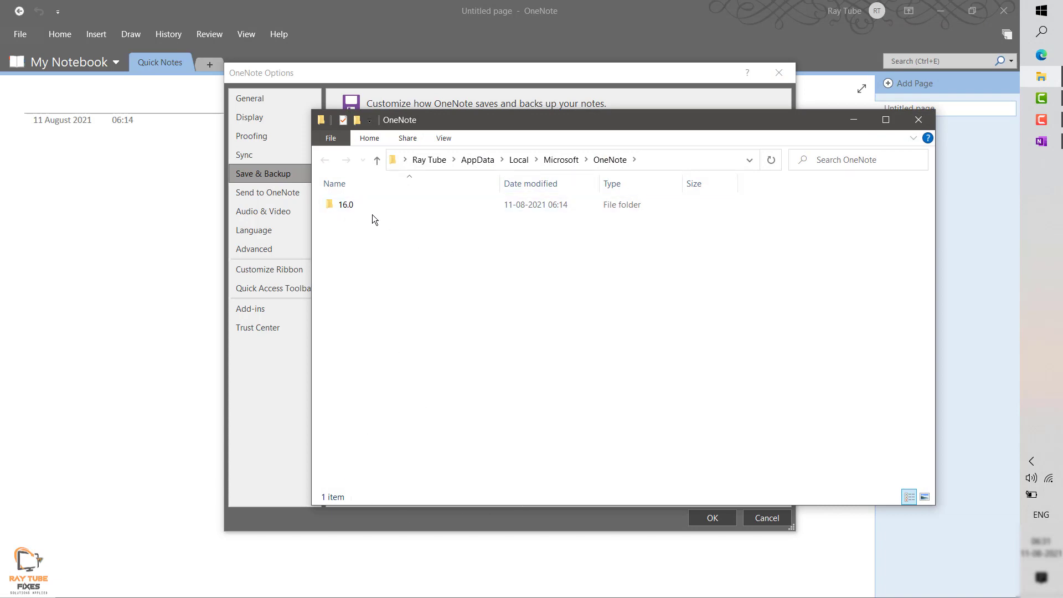
Maximize the OneNote cache location window and open the 16.0 folder.
double_click(606, 124)
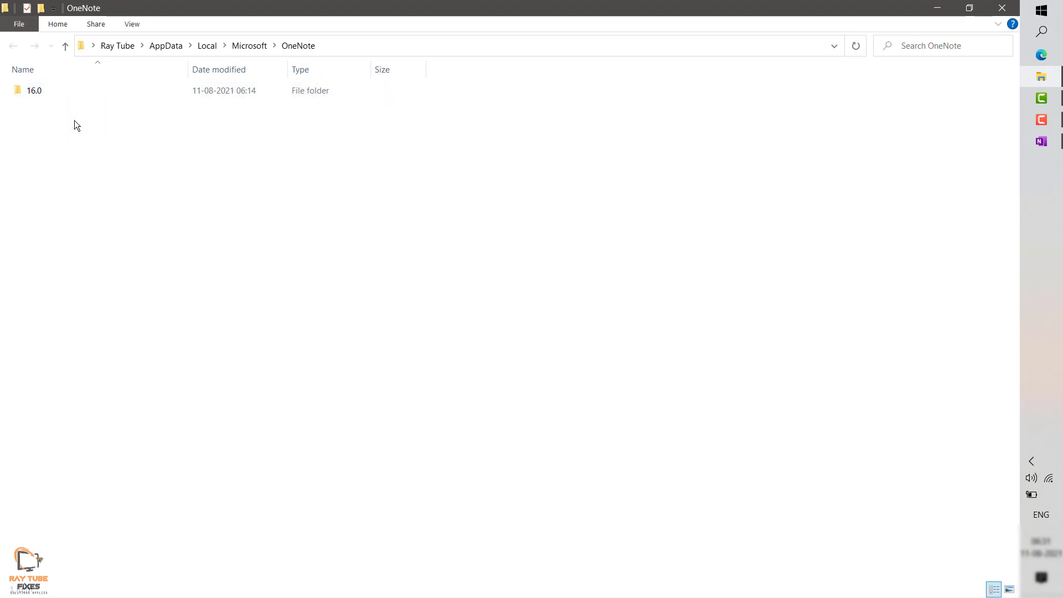
left_click(51, 94)
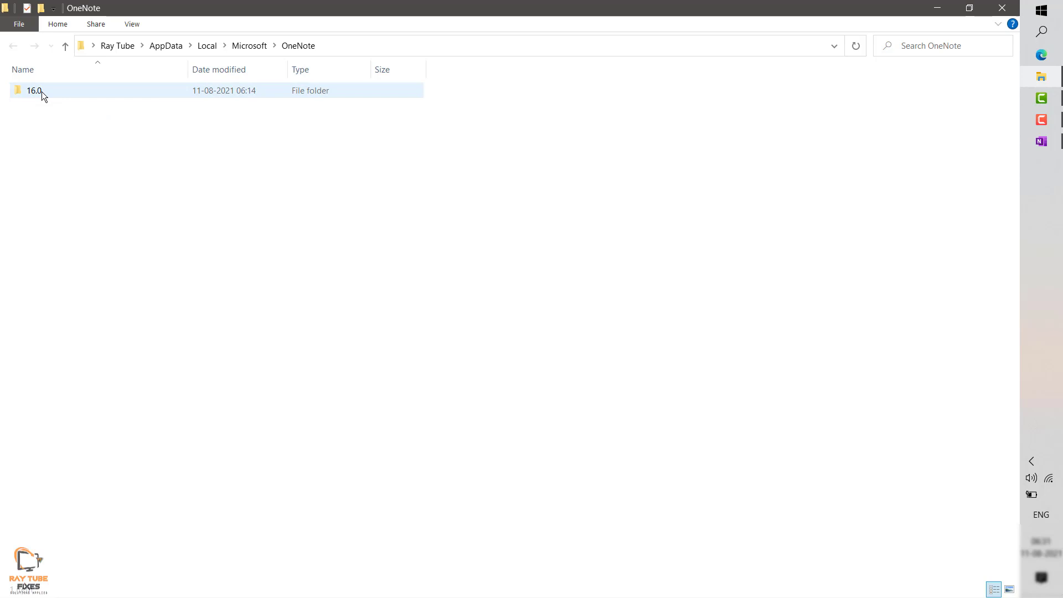
double_click(41, 92)
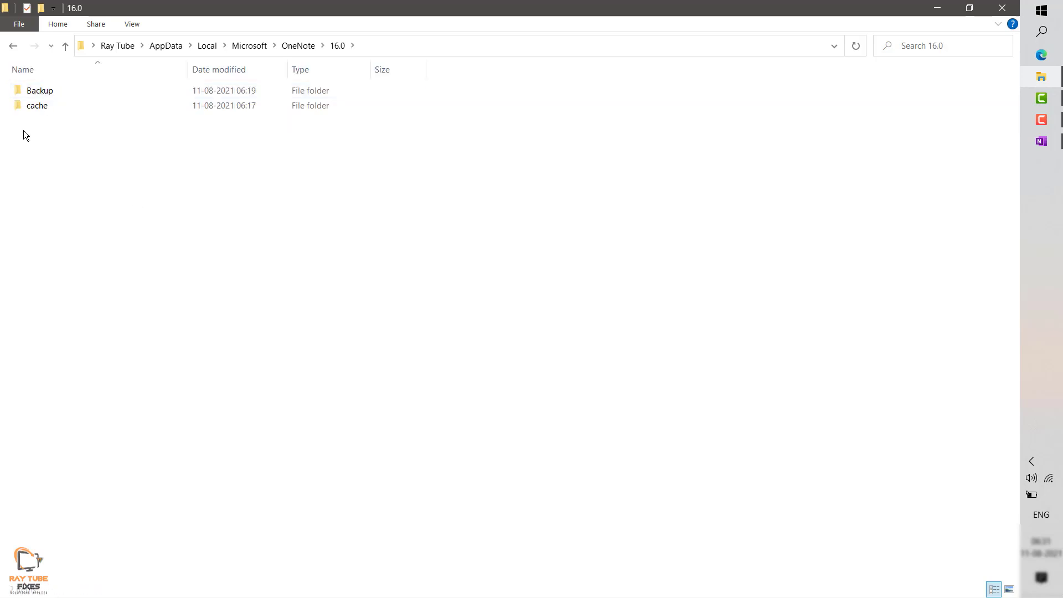
Try to delete the cache folder inside the 16.0 folder and refresh the folder listing.
left_click(40, 108)
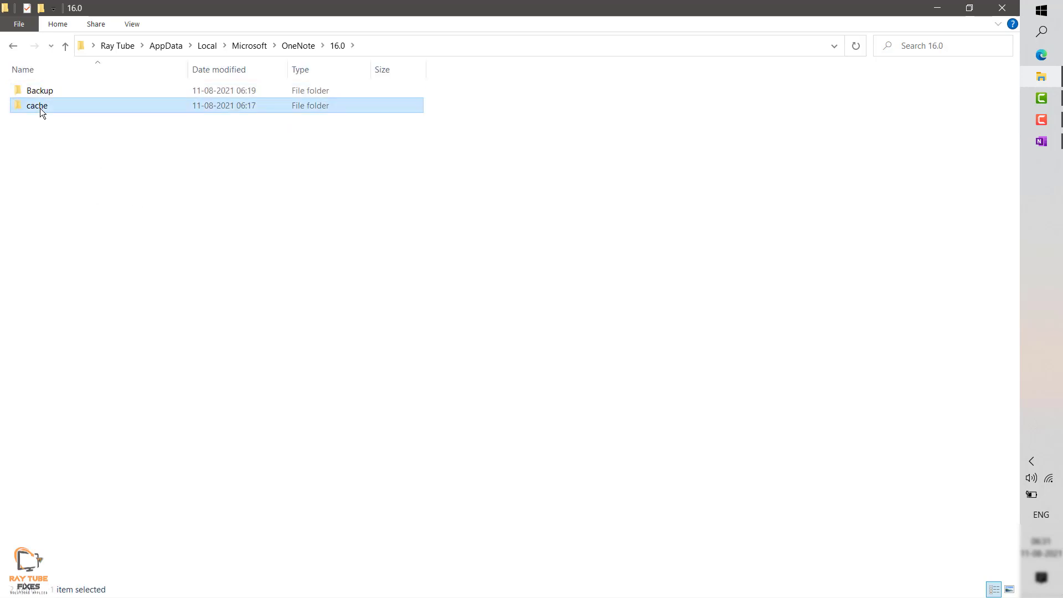
key("Delete")
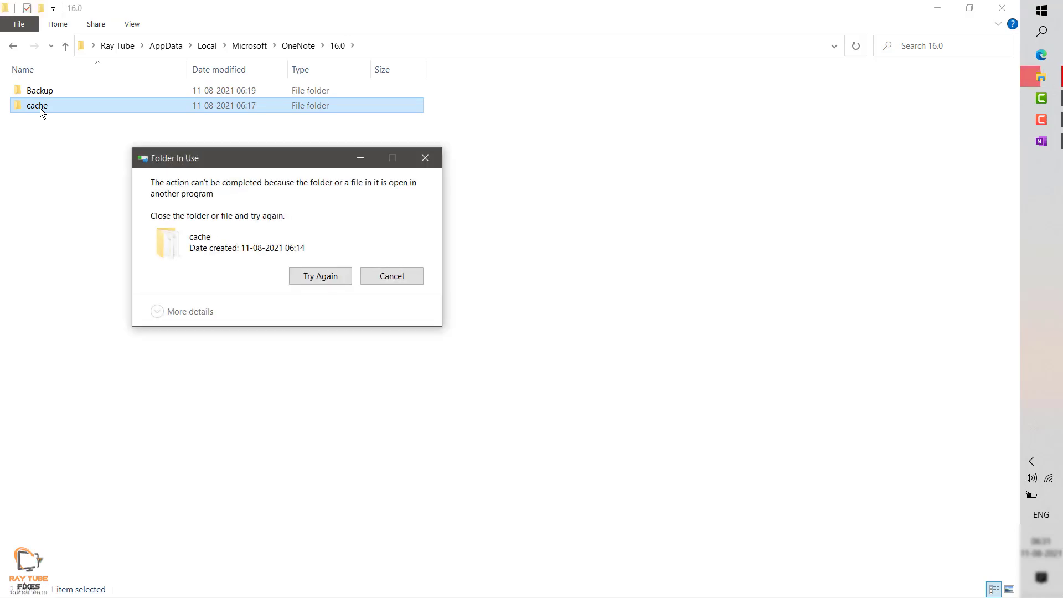
key("Escape")
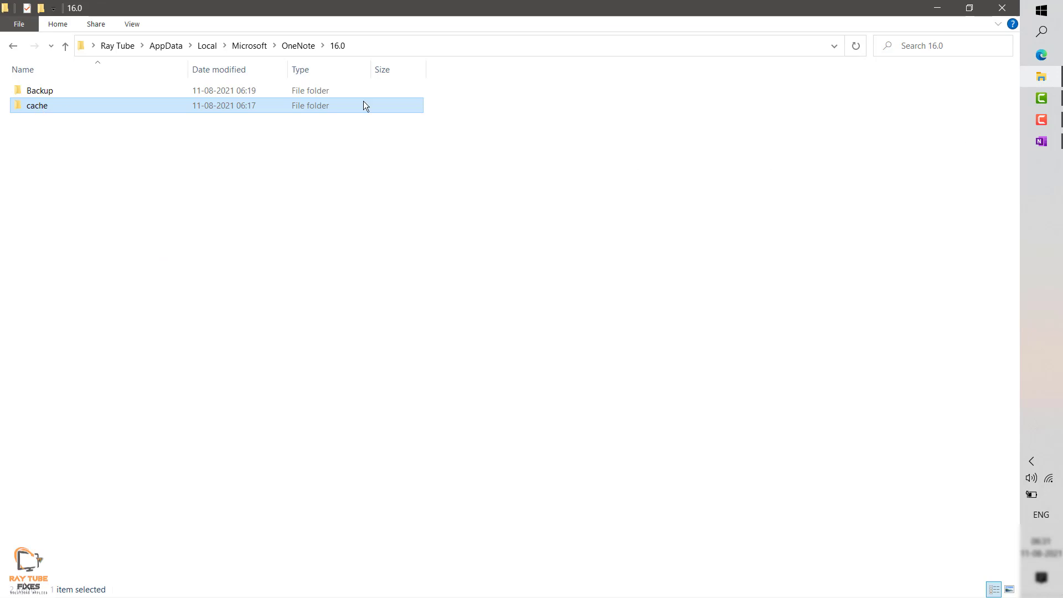
right_click(58, 136)
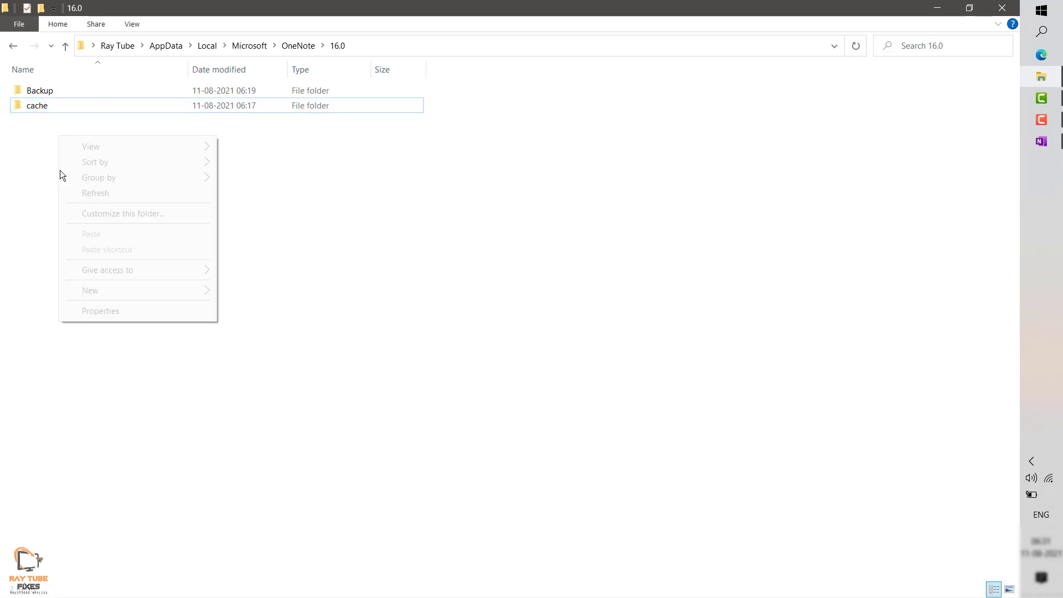
left_click(101, 192)
Close OneNote along with its options dialog, and permanently delete the cache folder from the 16.0 folder.
left_click(45, 109)
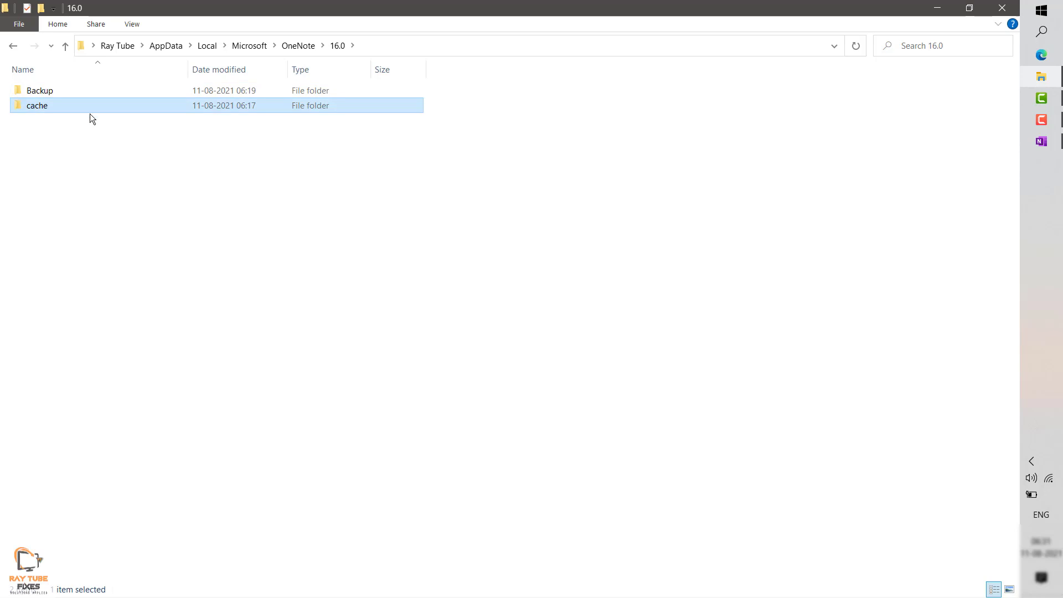
left_click(1057, 149)
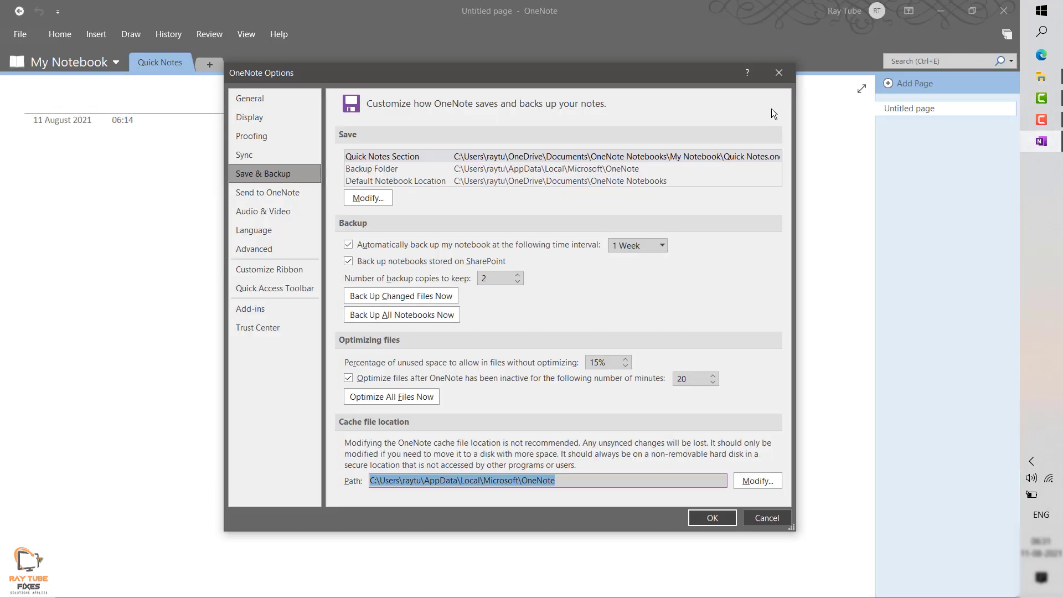
left_click(781, 81)
left_click(1003, 10)
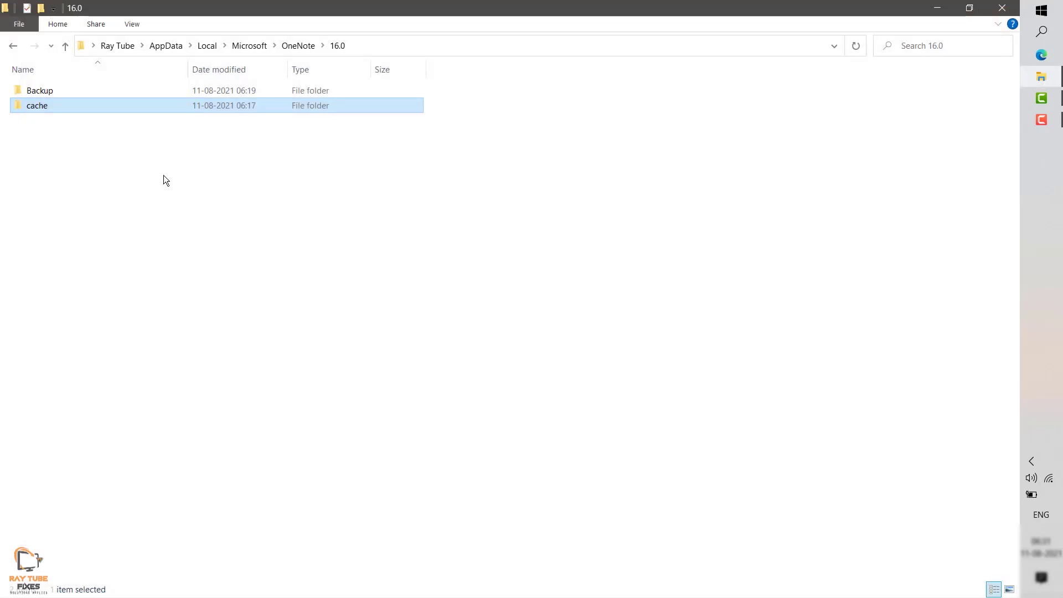
key("Delete")
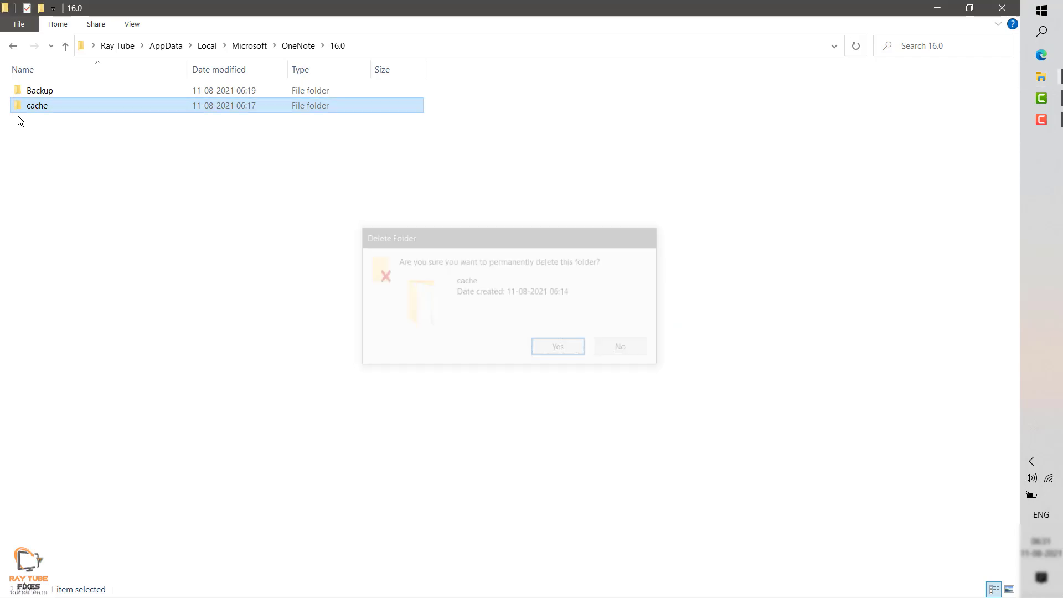
key("Return")
Check the notebook backup files under Backup\My Notebook, and return to the OneNote folder and close File Explorer.
double_click(32, 90)
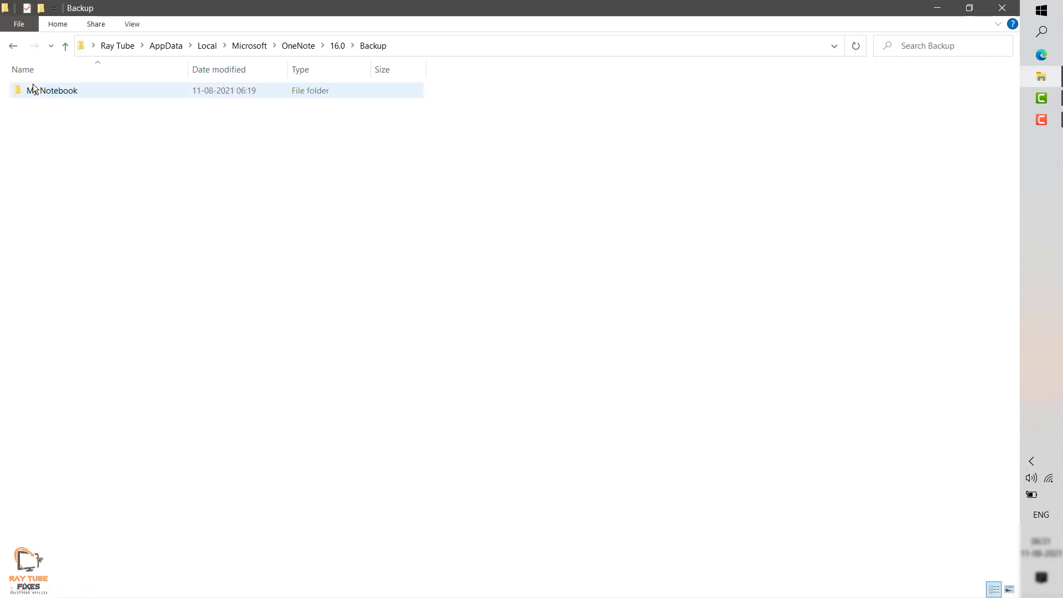
double_click(33, 91)
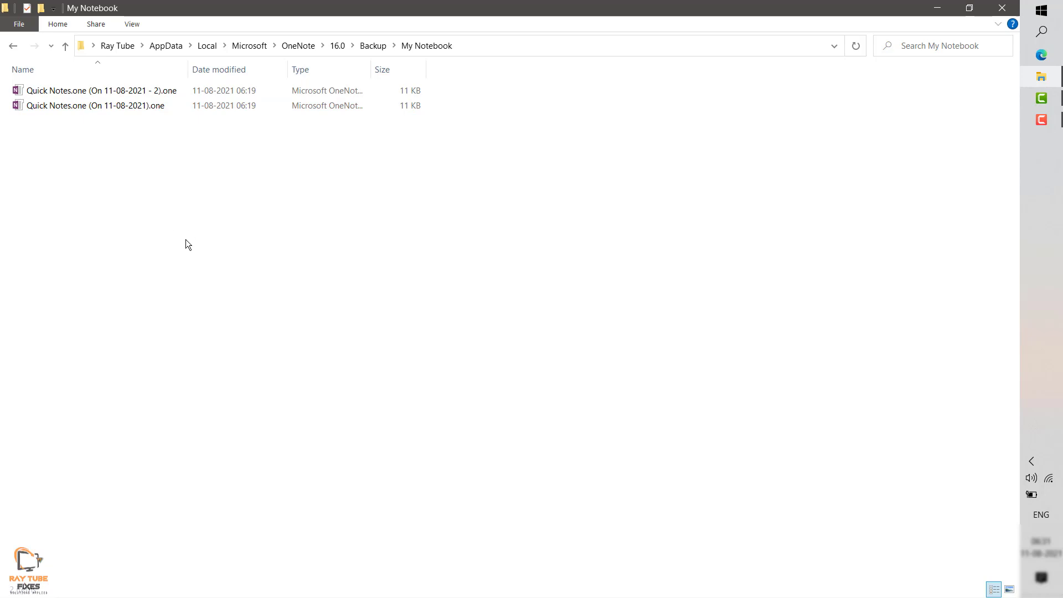
left_click(13, 46)
left_click(13, 47)
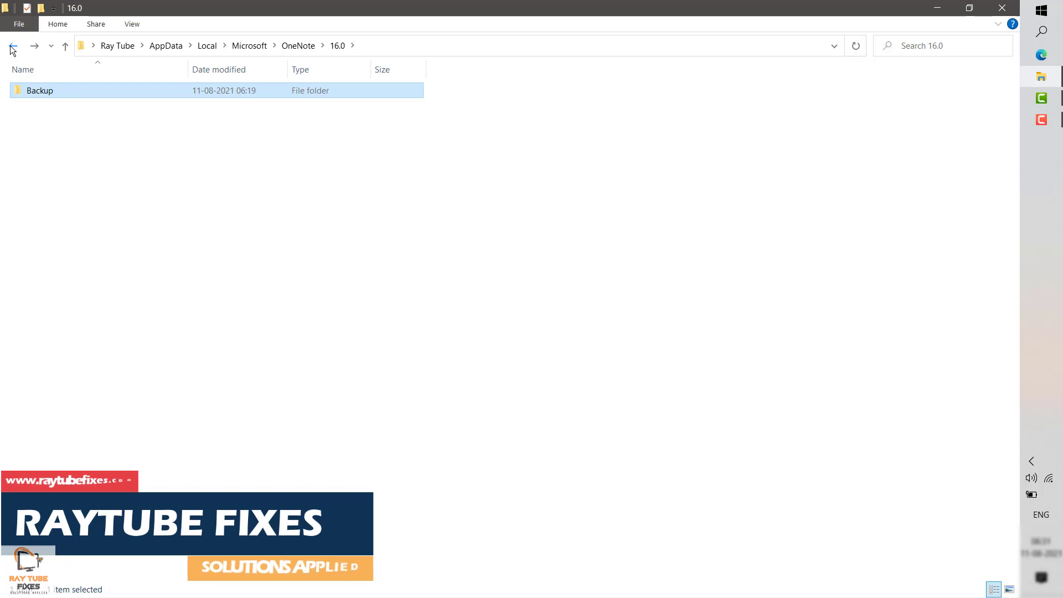
key("alt+Left")
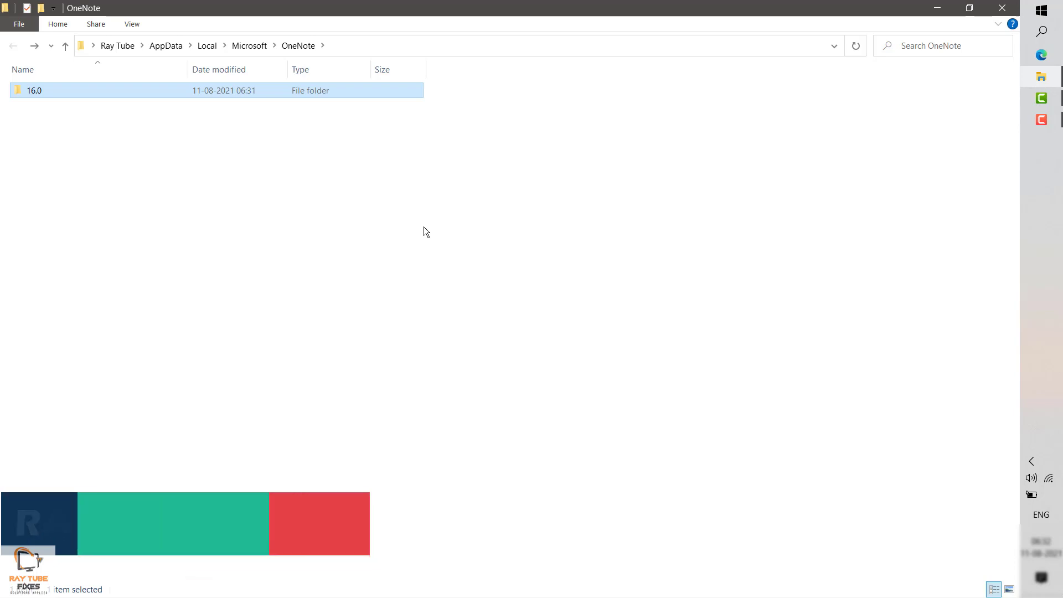
left_click(1002, 8)
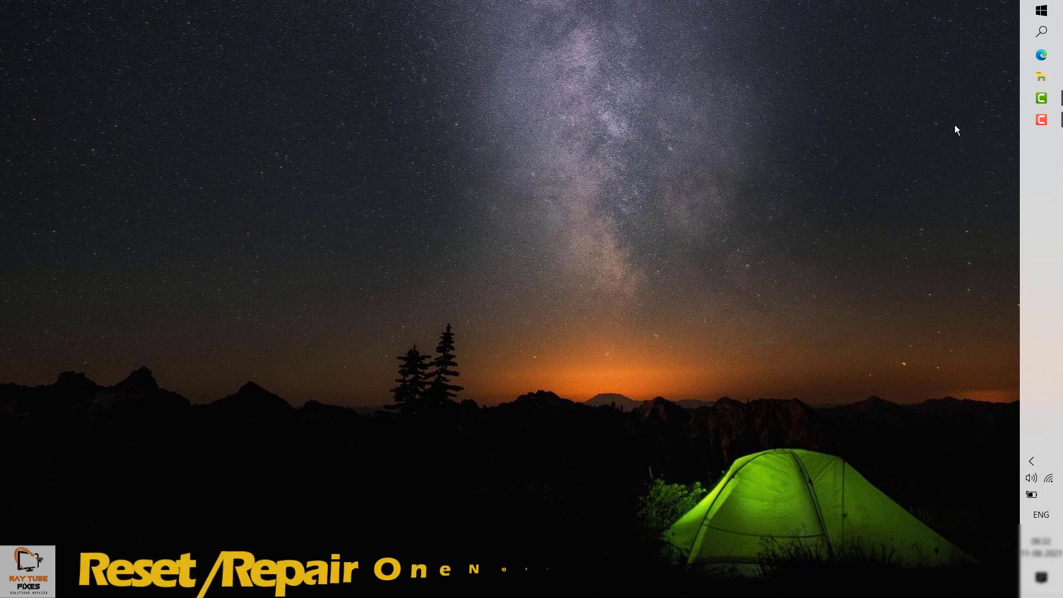
In the Windows Settings apps list, search for "one" and open the advanced options of OneNote for Windows 10.
right_click(1040, 12)
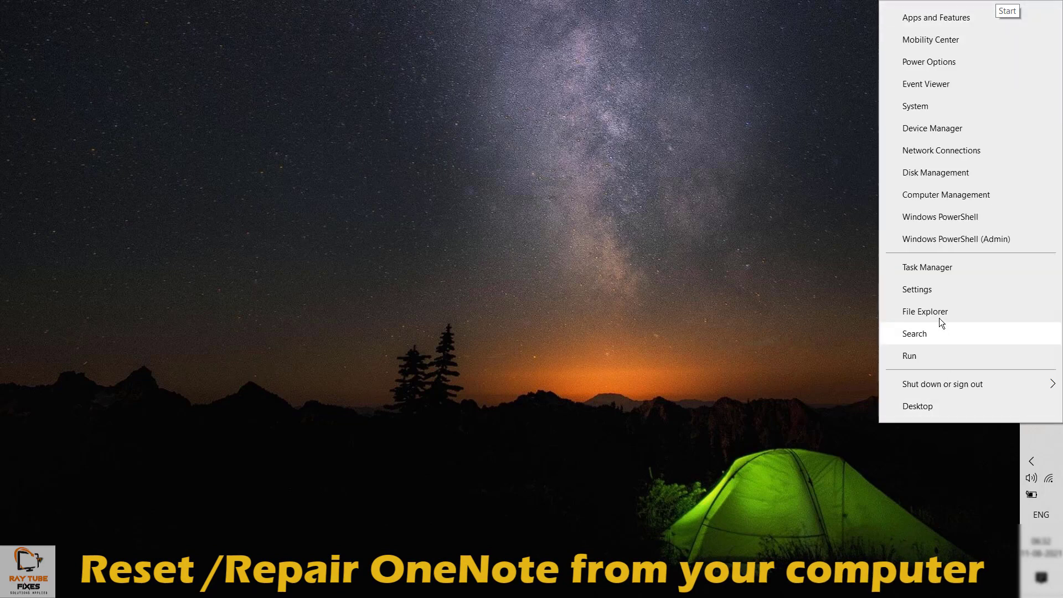
left_click(923, 292)
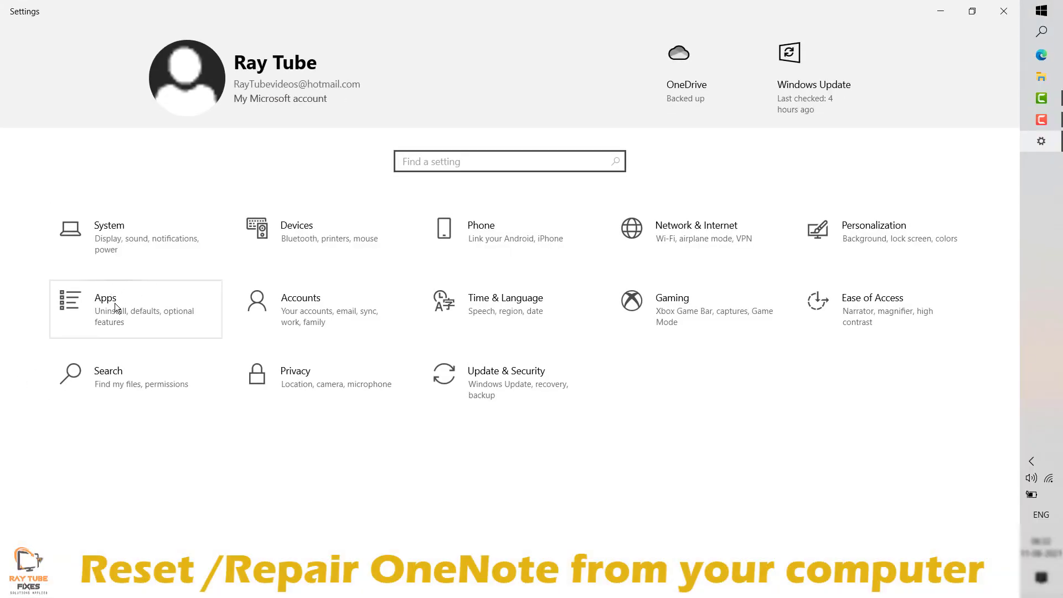
left_click(114, 304)
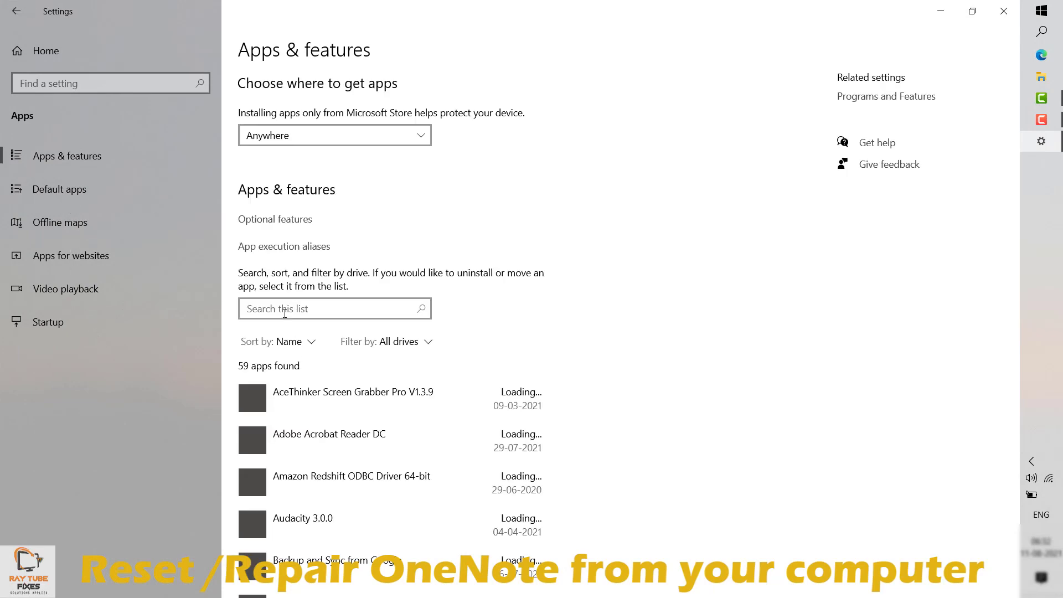
left_click(285, 313)
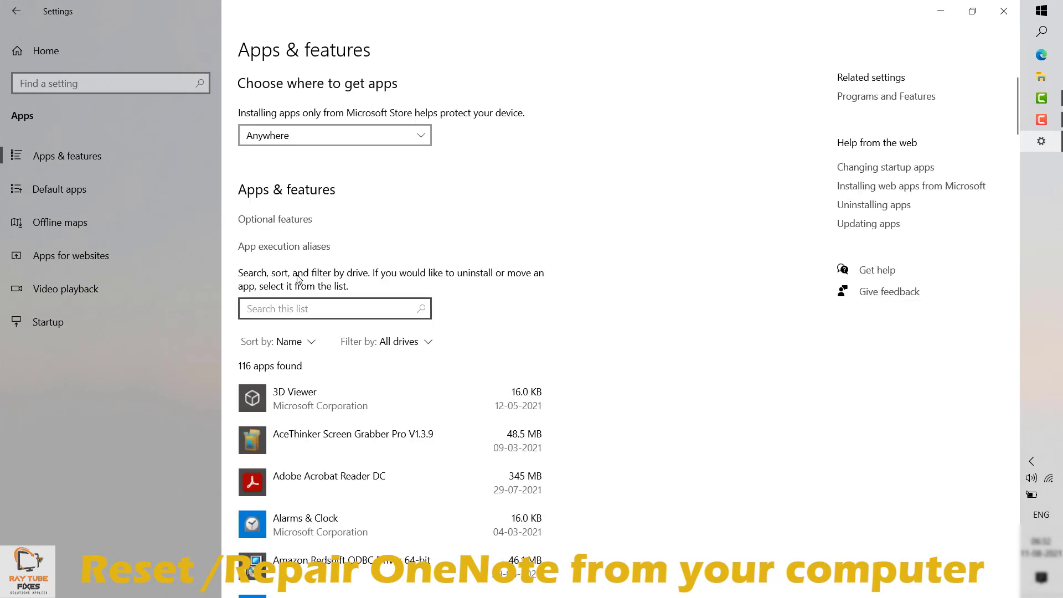
type("one")
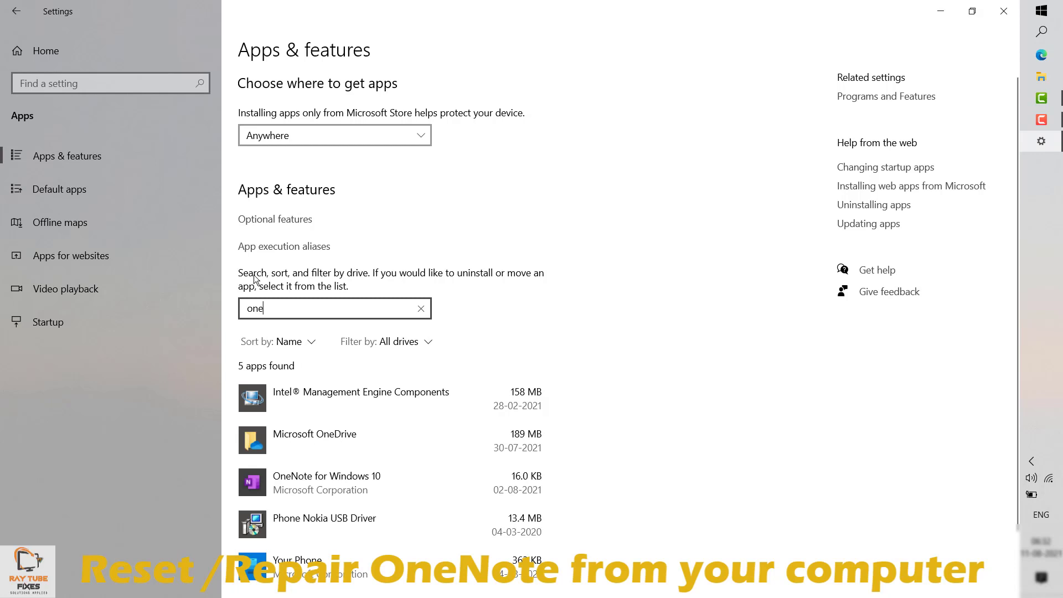
left_click(316, 479)
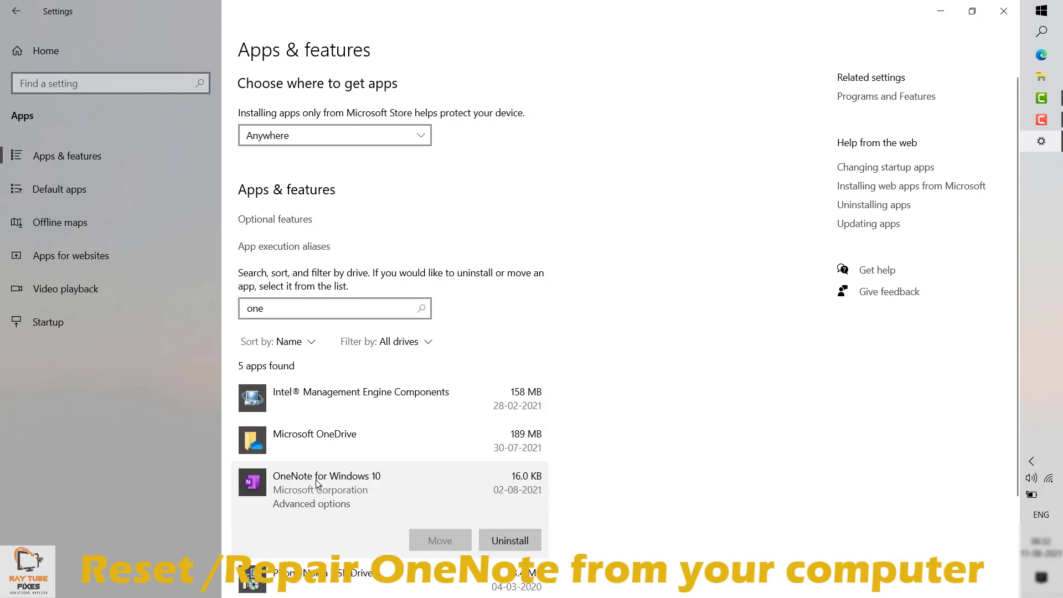
left_click(326, 504)
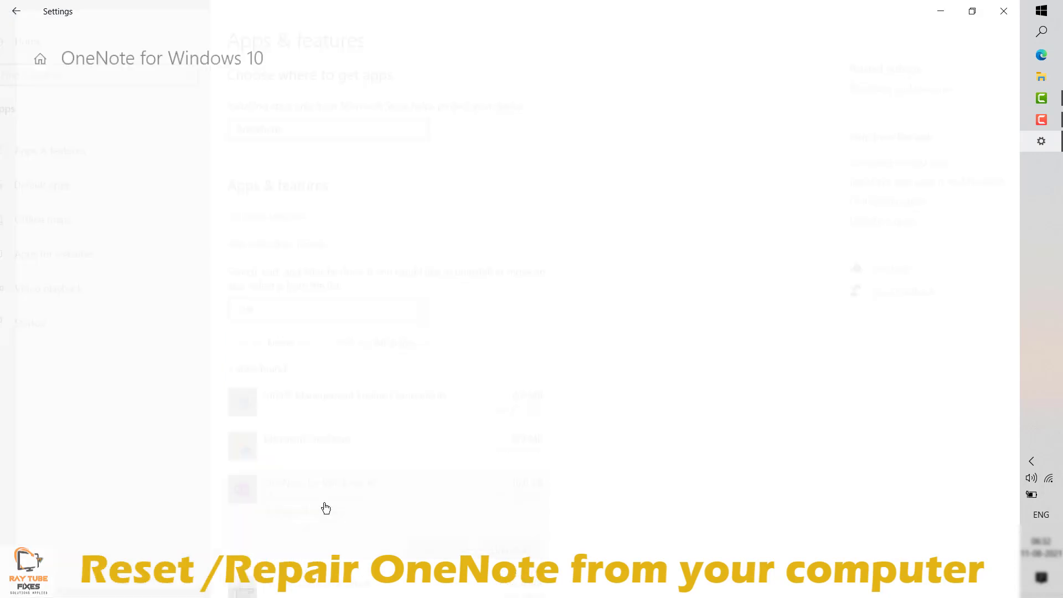
Repair the OneNote for Windows 10 app from its advanced options.
scroll(338, 286, "down", 5)
scroll(338, 287, "down", 5)
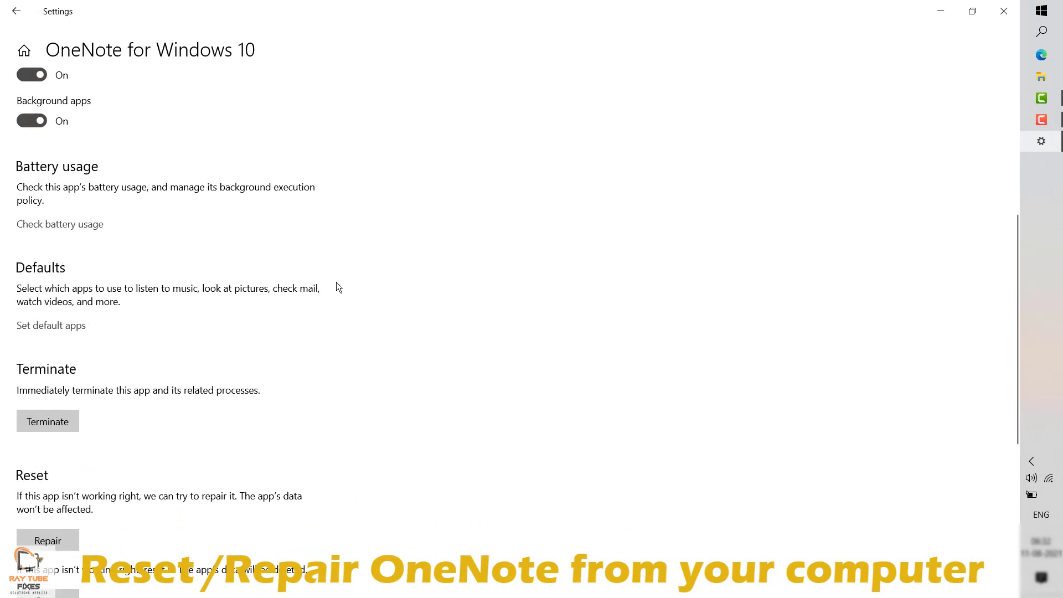
scroll(338, 287, "down", 3)
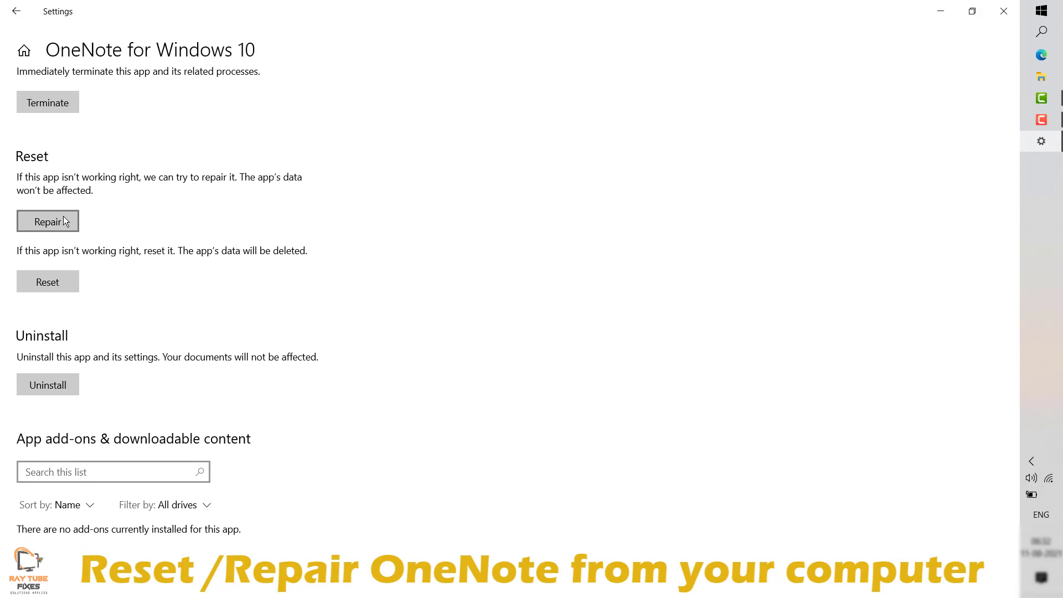
left_click(53, 223)
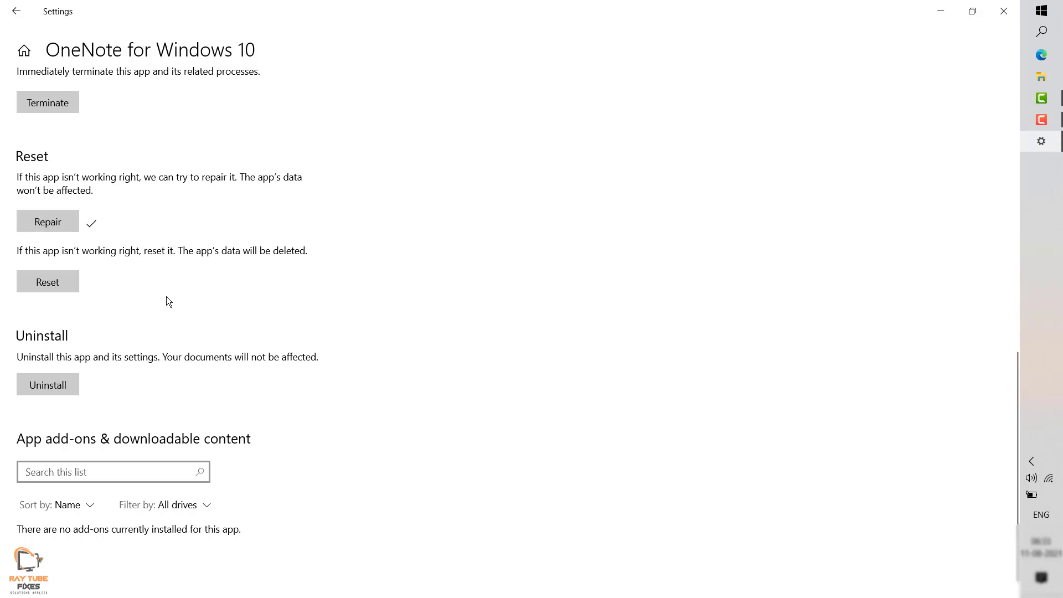
Reset the OneNote for Windows 10 app, confirming the permanent deletion of its data.
left_click(46, 282)
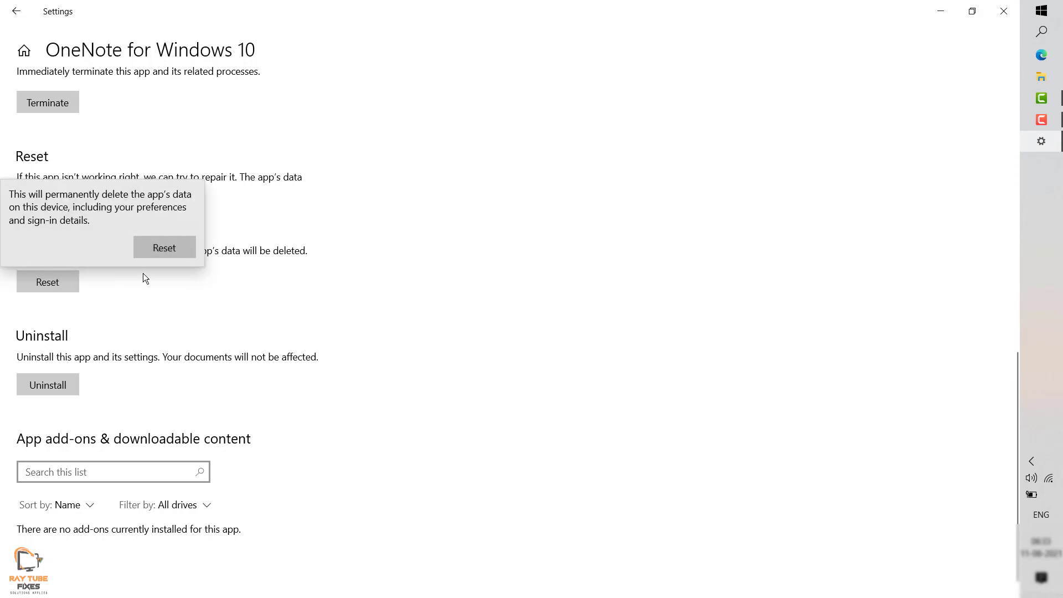
left_click(173, 242)
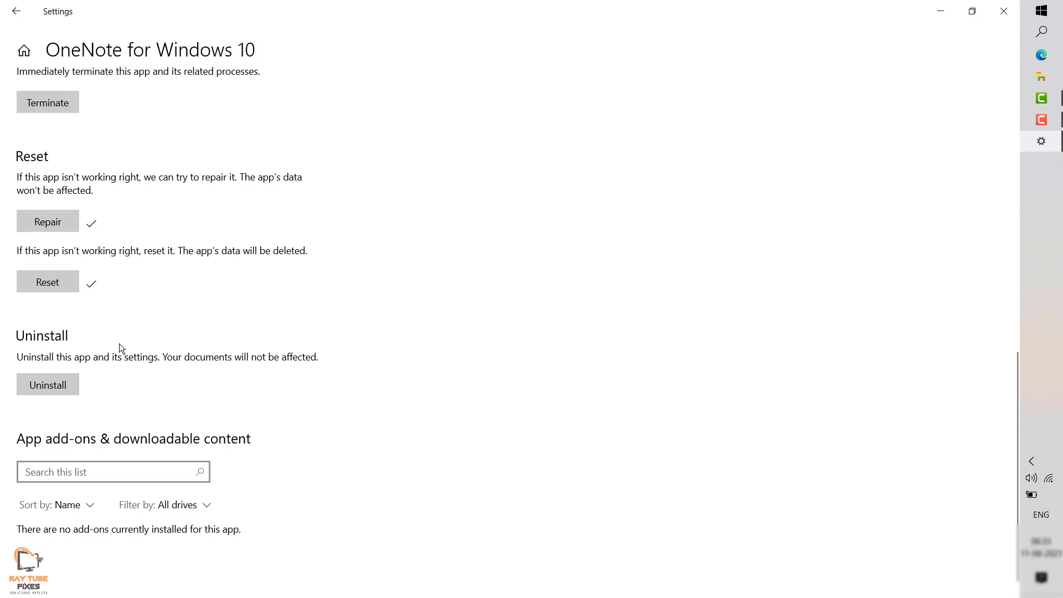
scroll(120, 348, "down", 1)
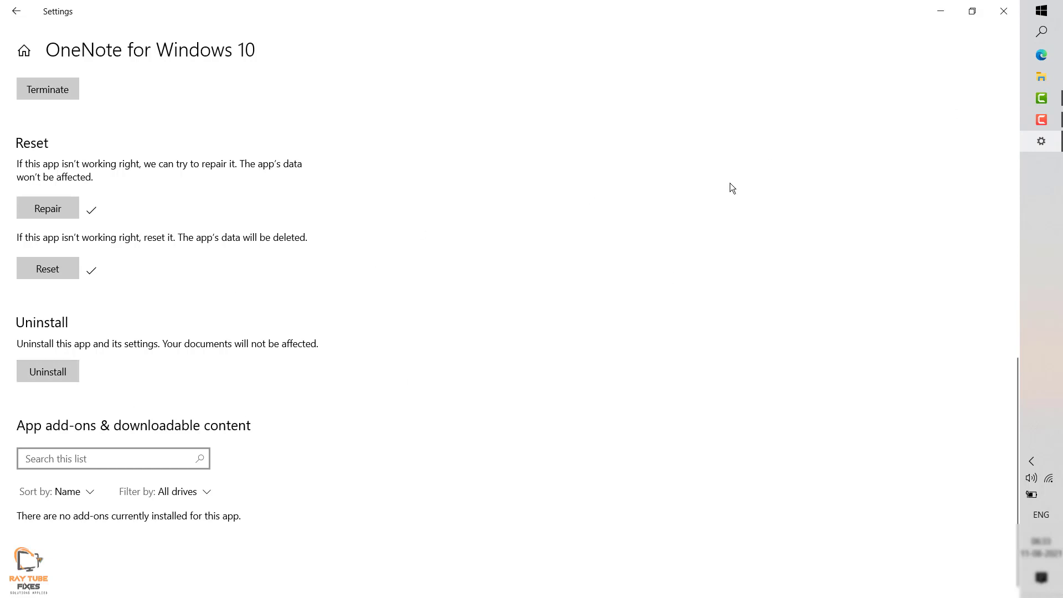
Find Microsoft Store through Windows search with "st" and switch to it.
left_click(1042, 33)
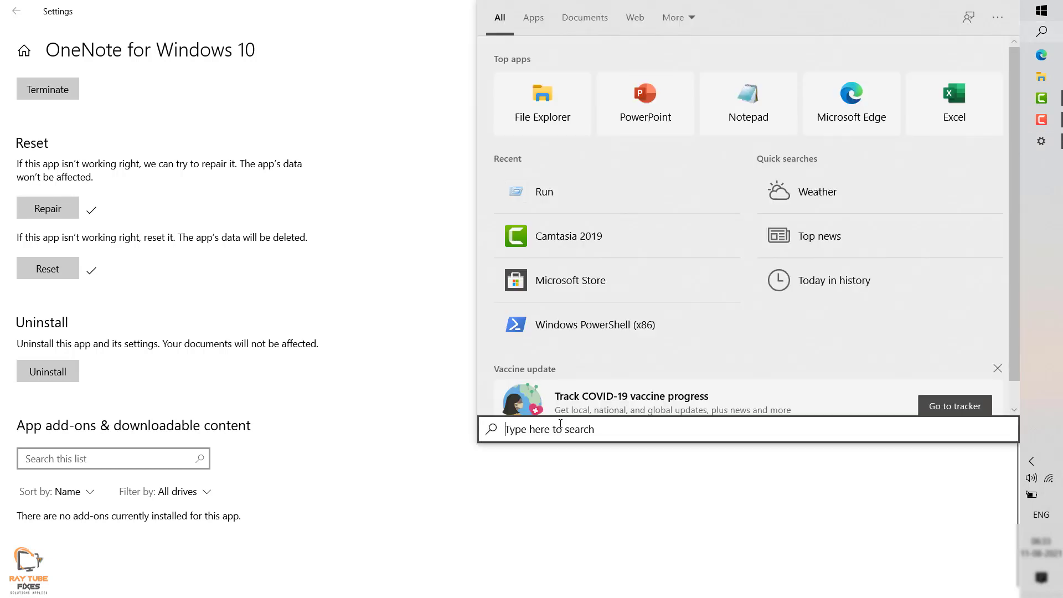
type("st")
left_click(866, 138)
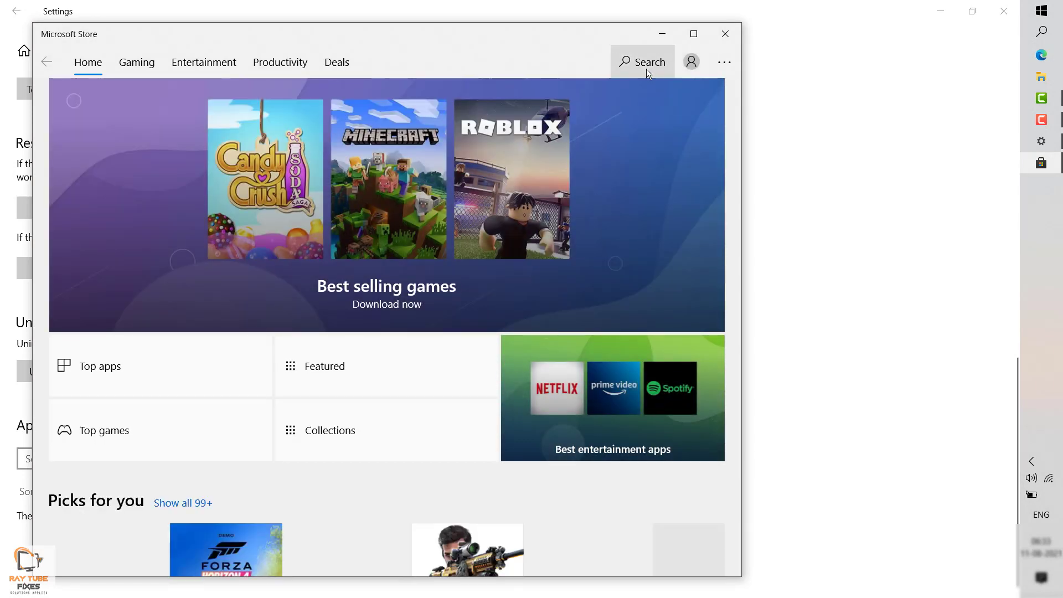
Search the store for "oneno", open the OneNote for Windows 10 app page and maximize the store window.
left_click(647, 68)
type("oneno")
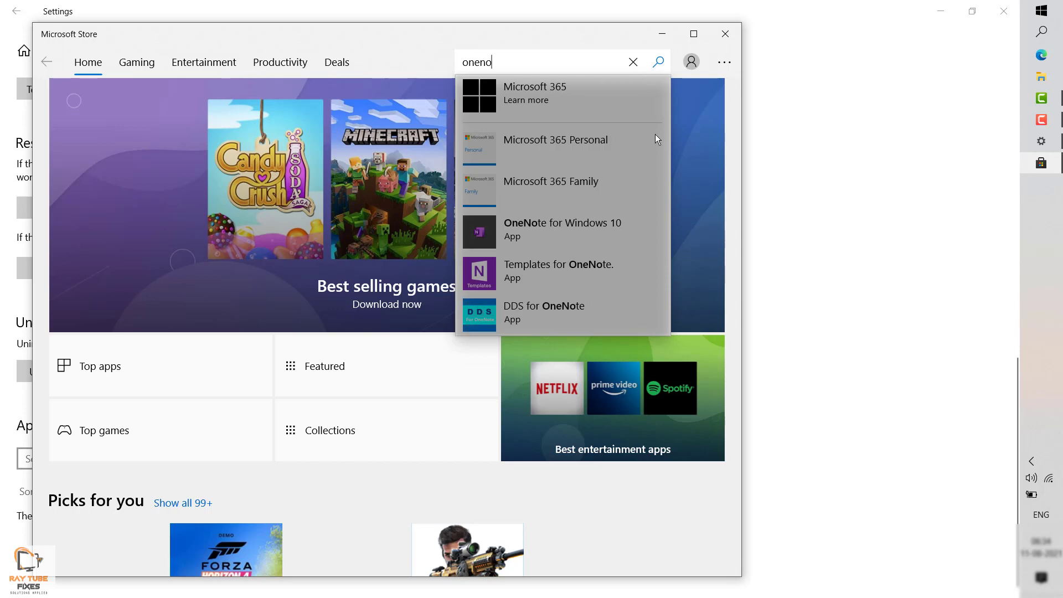
left_click(598, 237)
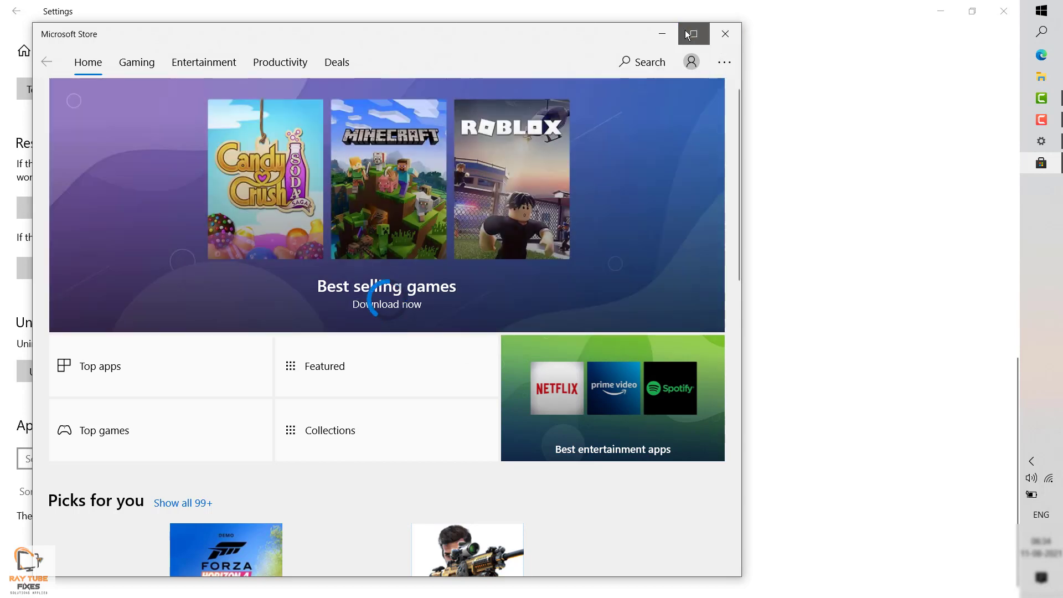
left_click(694, 34)
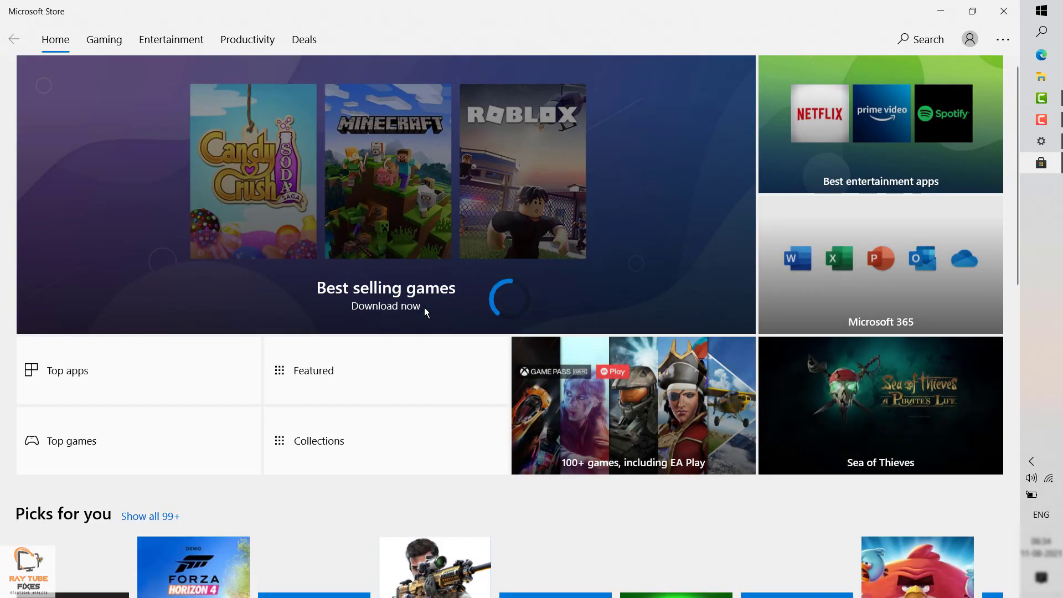